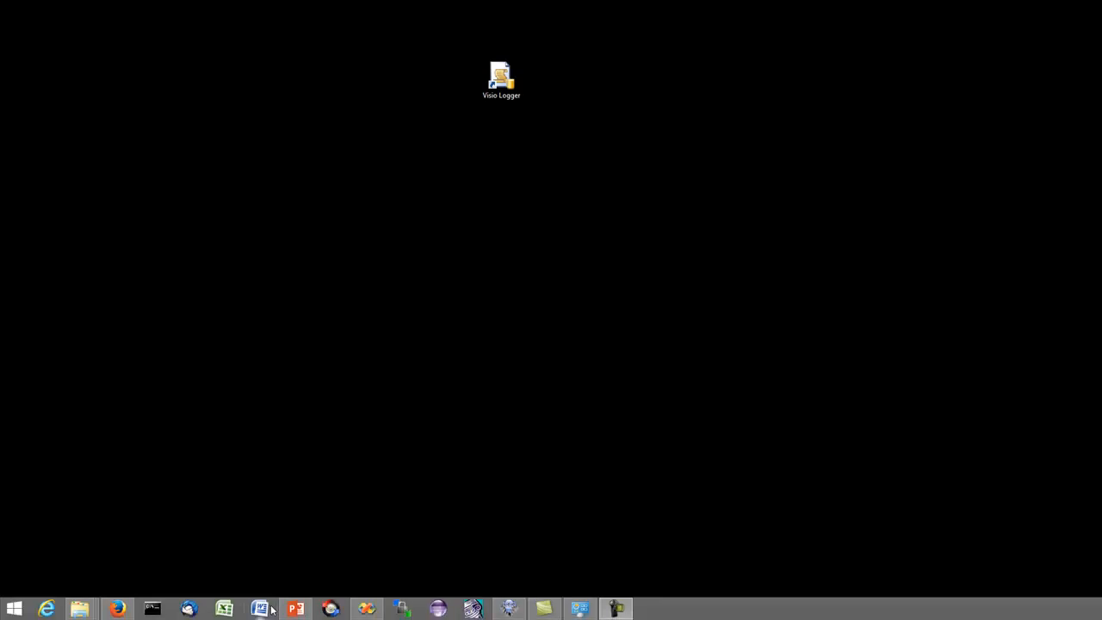
- Restore the Presentation1.pptx slide deck in PowerPoint from the taskbar
left_click(295, 612)
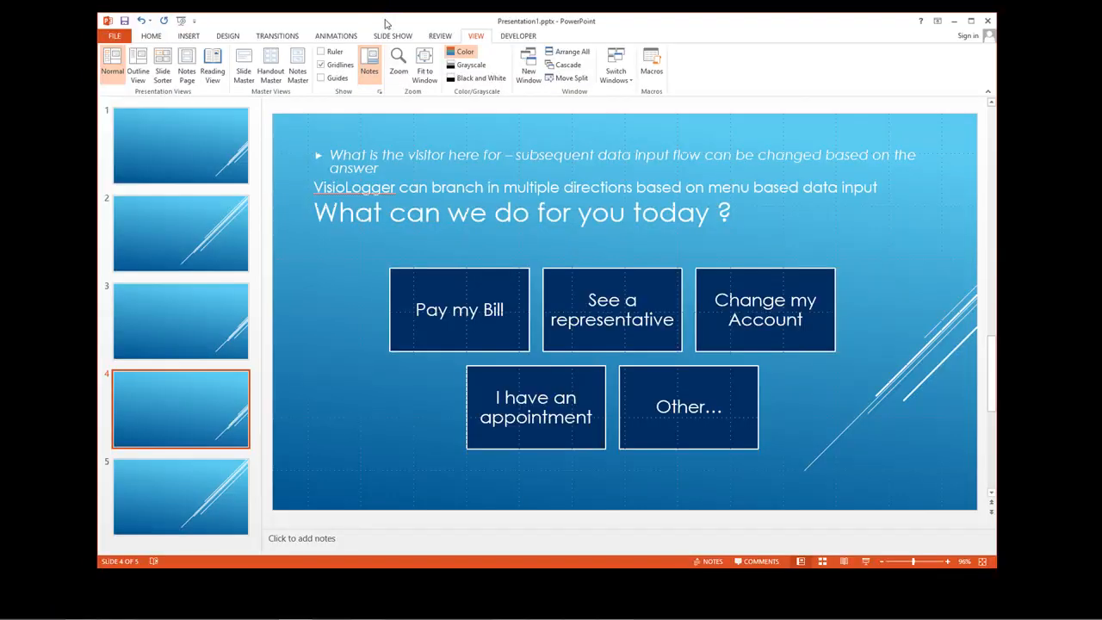
- Check slide 1's plain background, then display slide 3 with the First Name, Last Name and ID Number form
left_click_drag(392, 25, 383, 23)
left_click(215, 167)
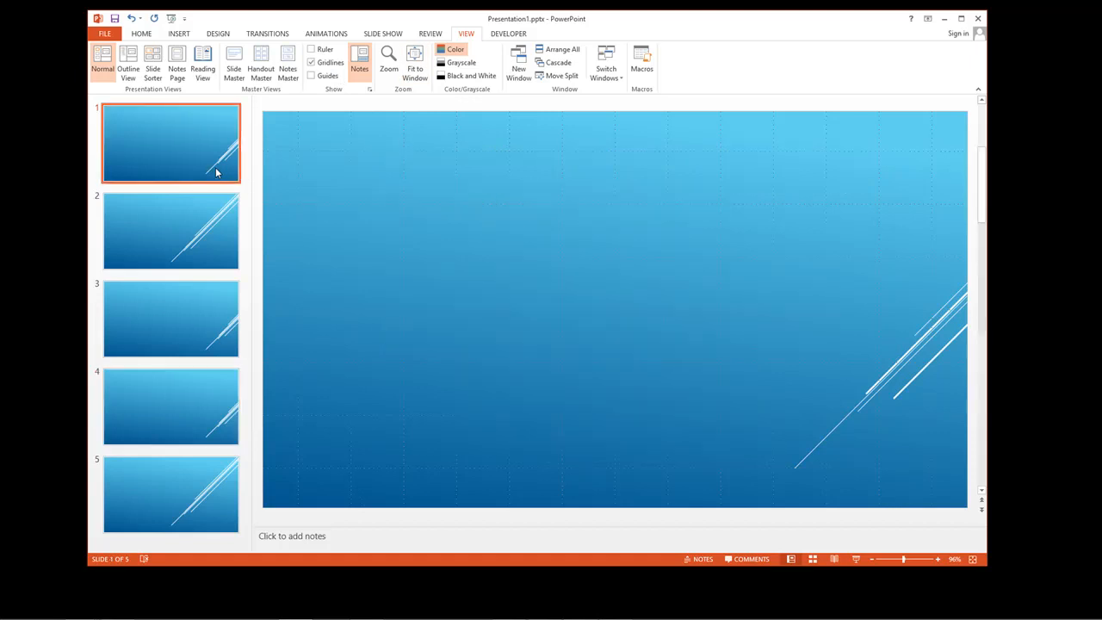
left_click(185, 306)
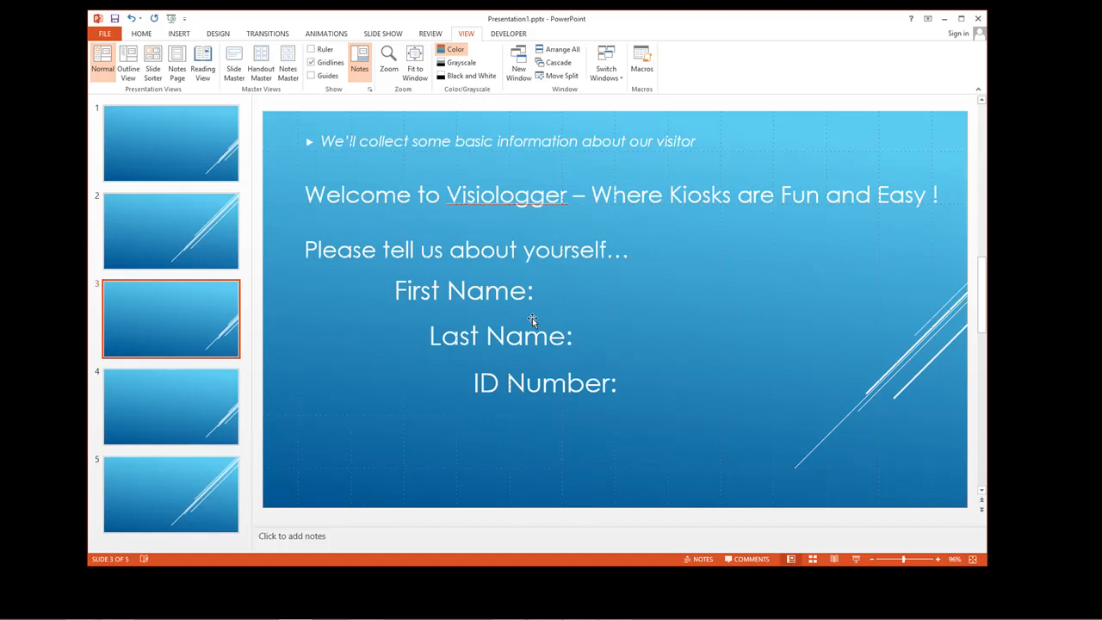
- Export all slides as PNG images into the Kiosk Demos folder, then minimize PowerPoint
left_click(105, 33)
left_click(112, 215)
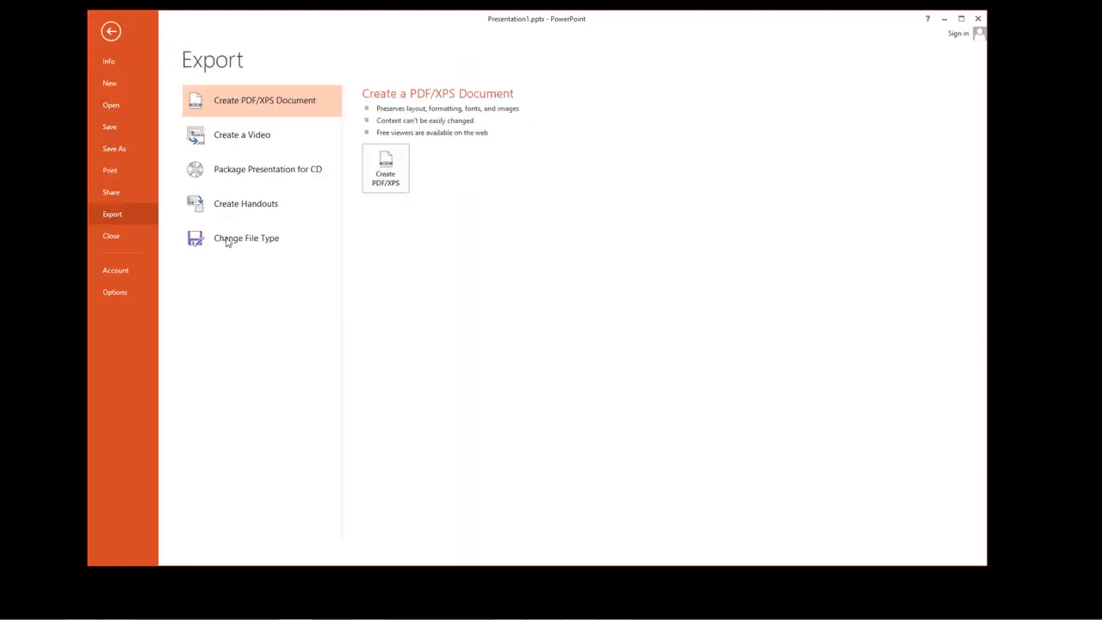
left_click(232, 248)
key("Escape")
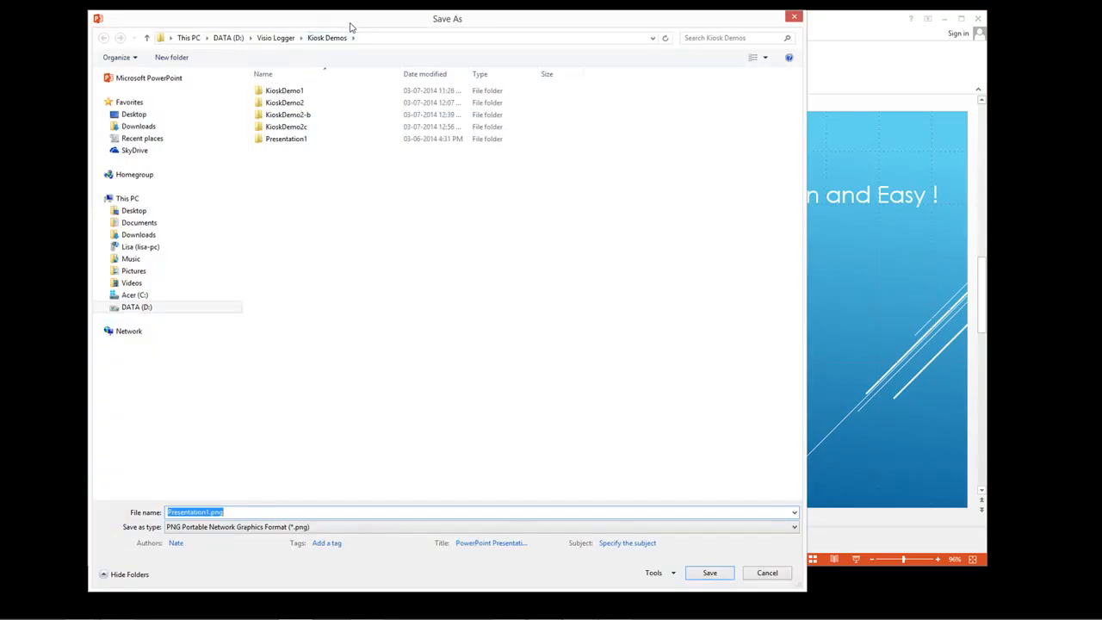
left_click(708, 575)
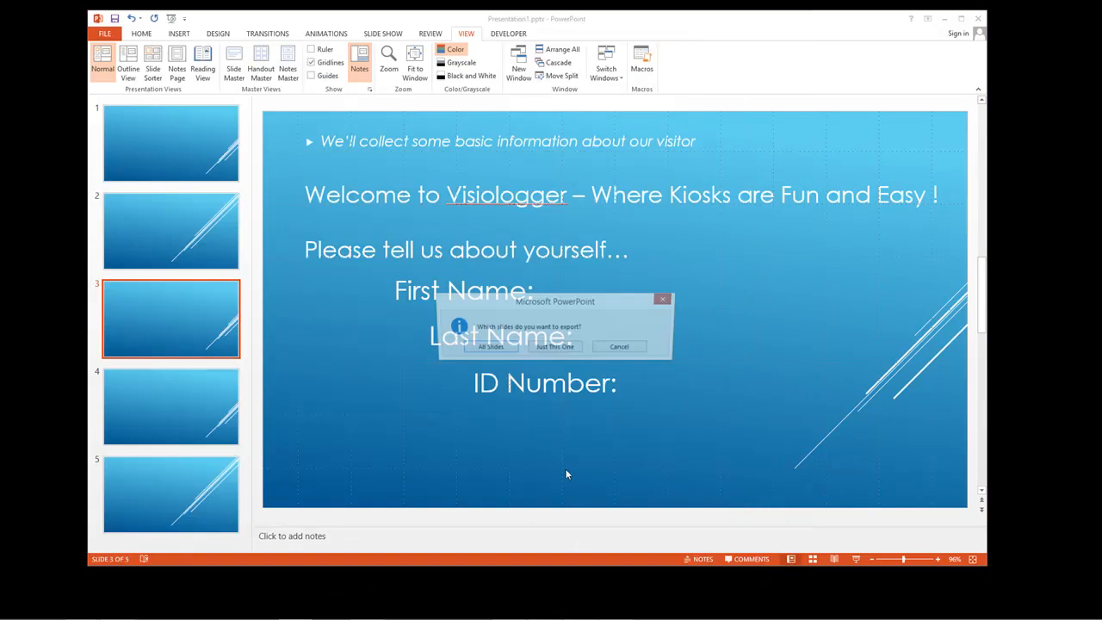
left_click(504, 347)
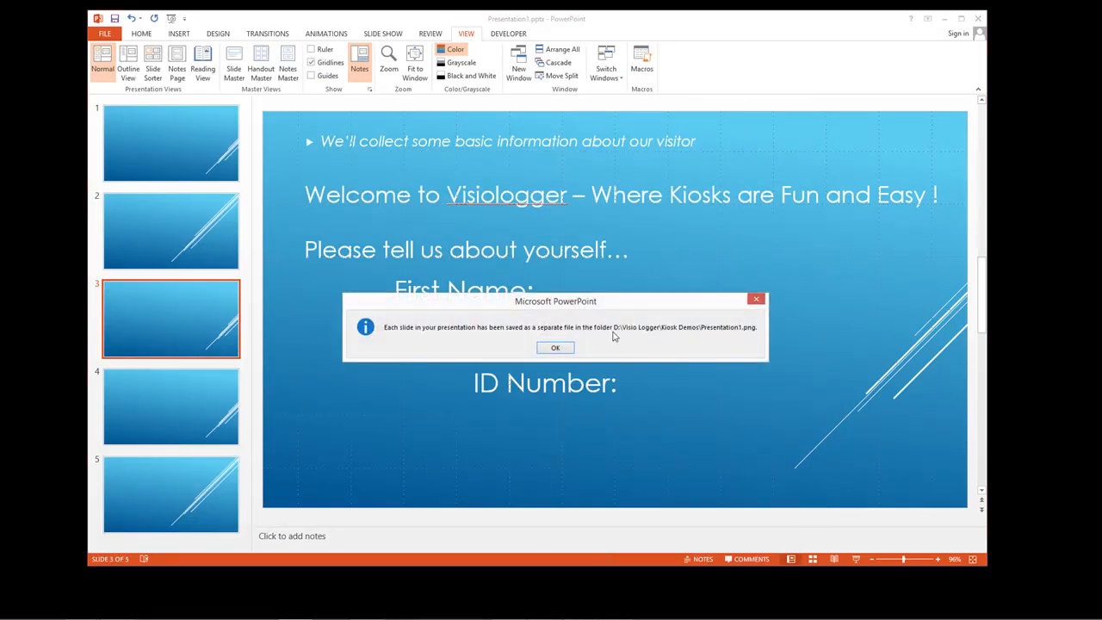
left_click(555, 347)
left_click(944, 18)
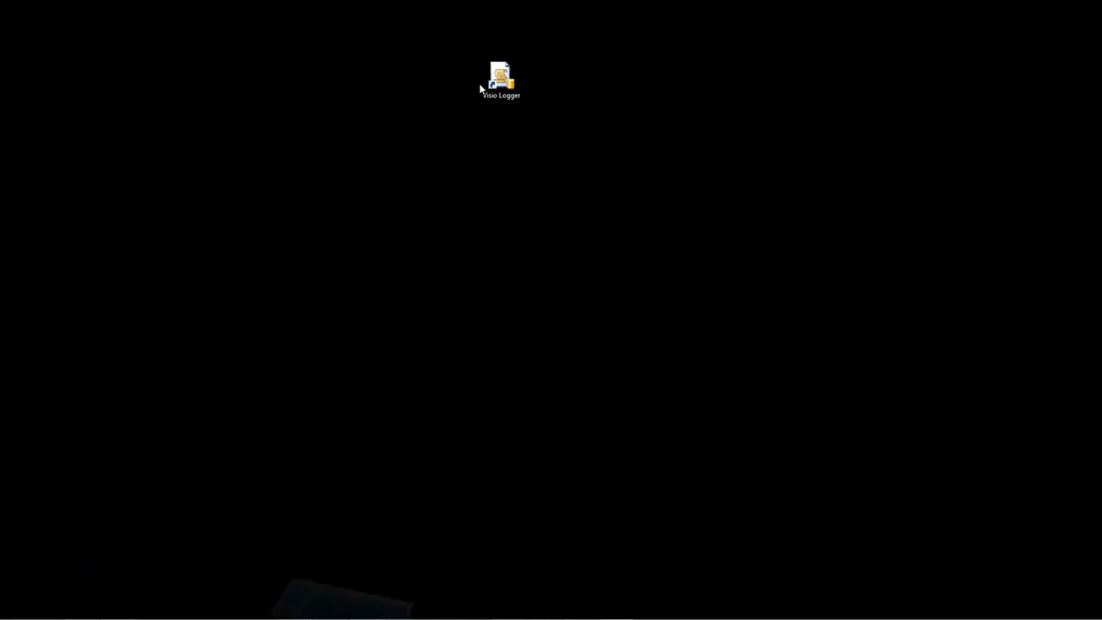
- Launch VisioLogger from its desktop shortcut and open the Sign In column configuration from the Edit menu
double_click(497, 82)
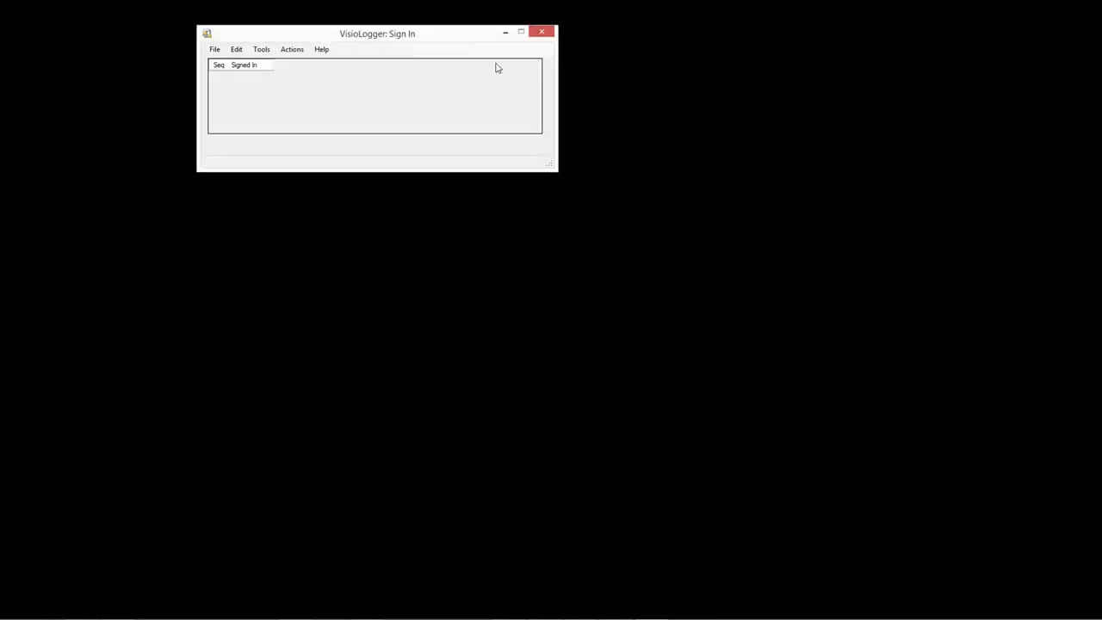
left_click_drag(428, 40, 413, 42)
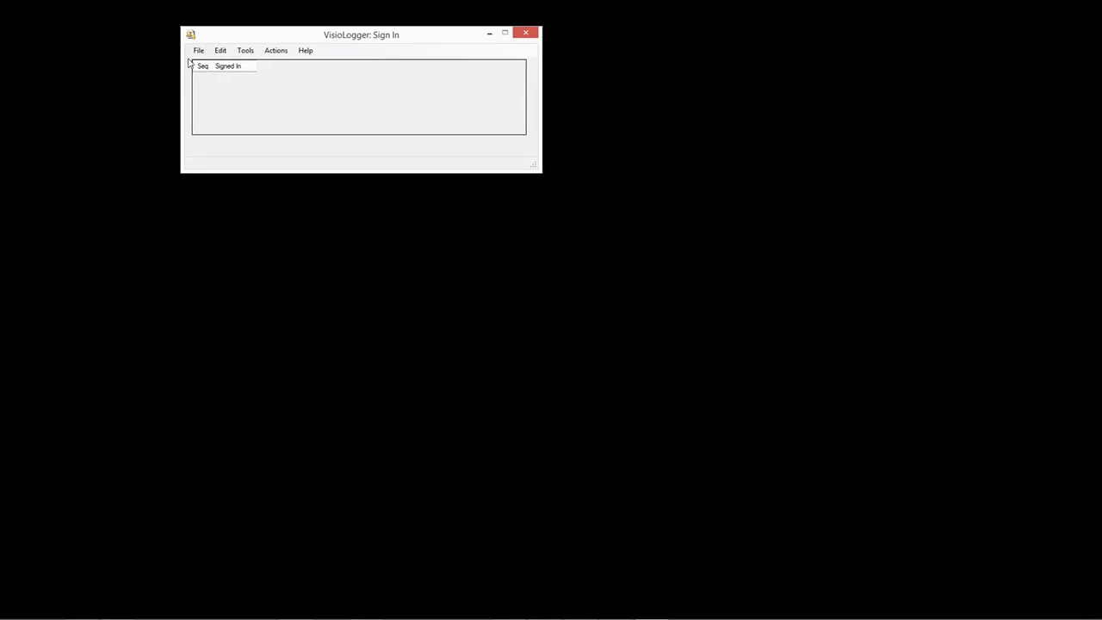
left_click_drag(244, 37, 240, 34)
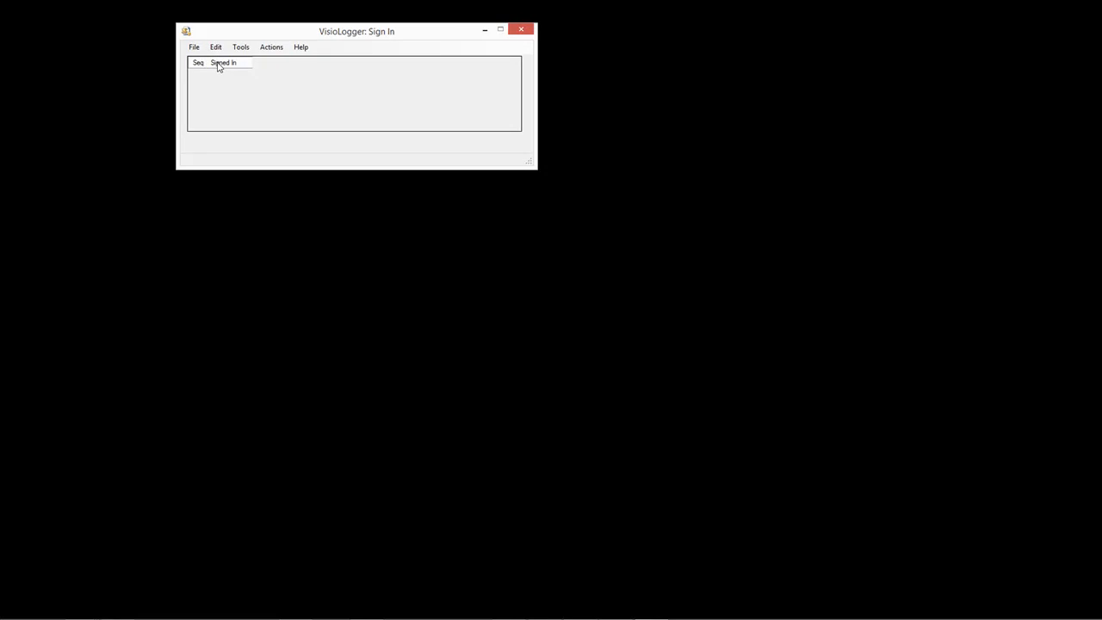
left_click_drag(222, 34, 238, 35)
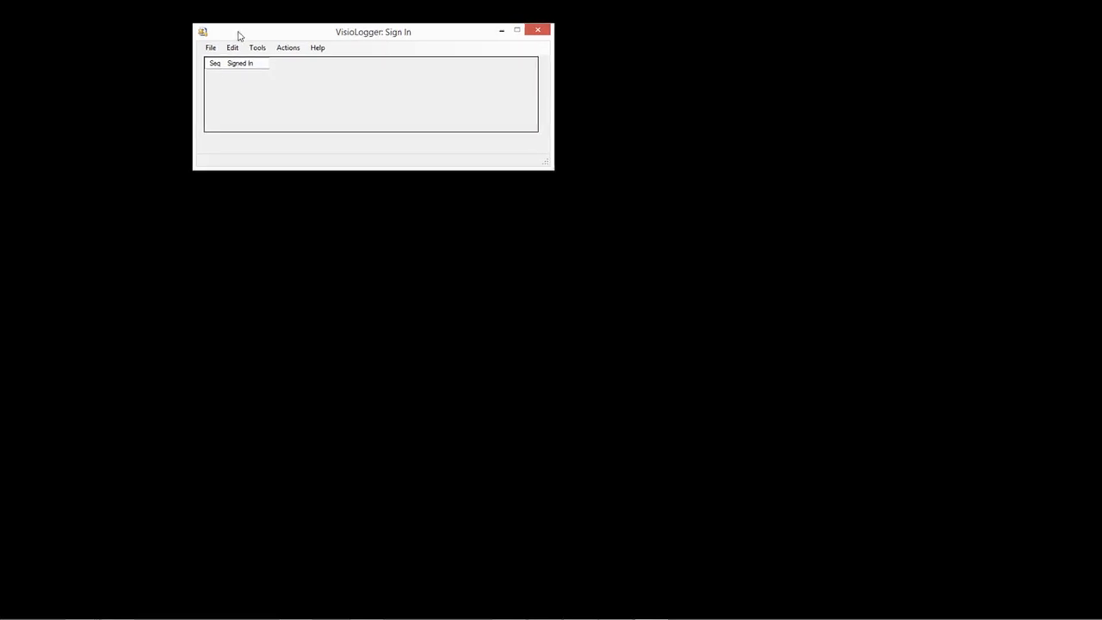
left_click(233, 49)
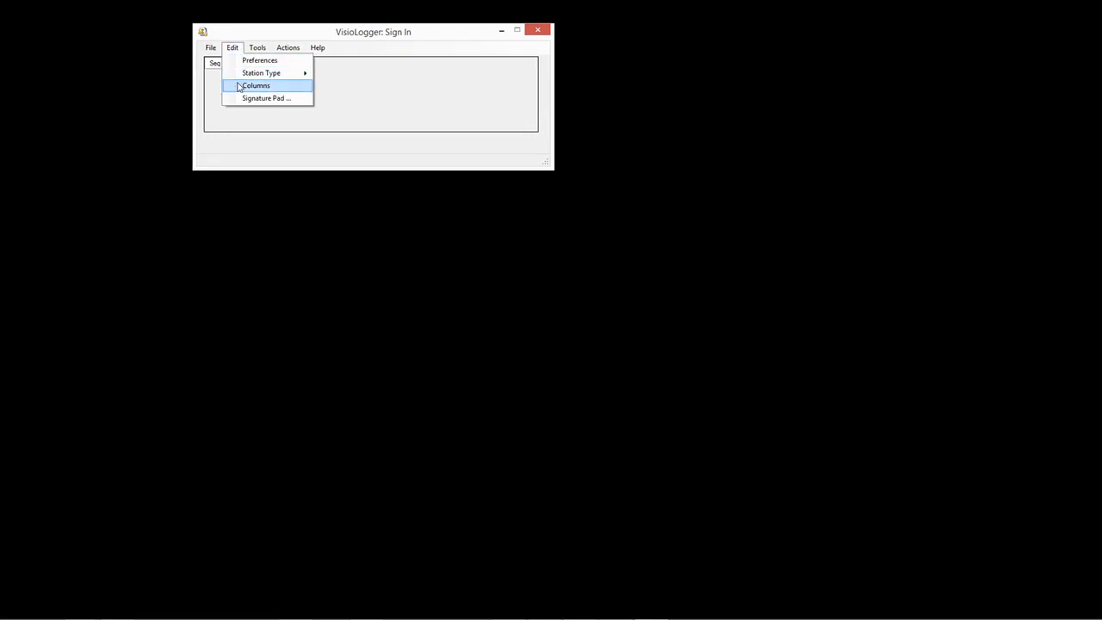
left_click(240, 86)
left_click_drag(251, 29, 238, 36)
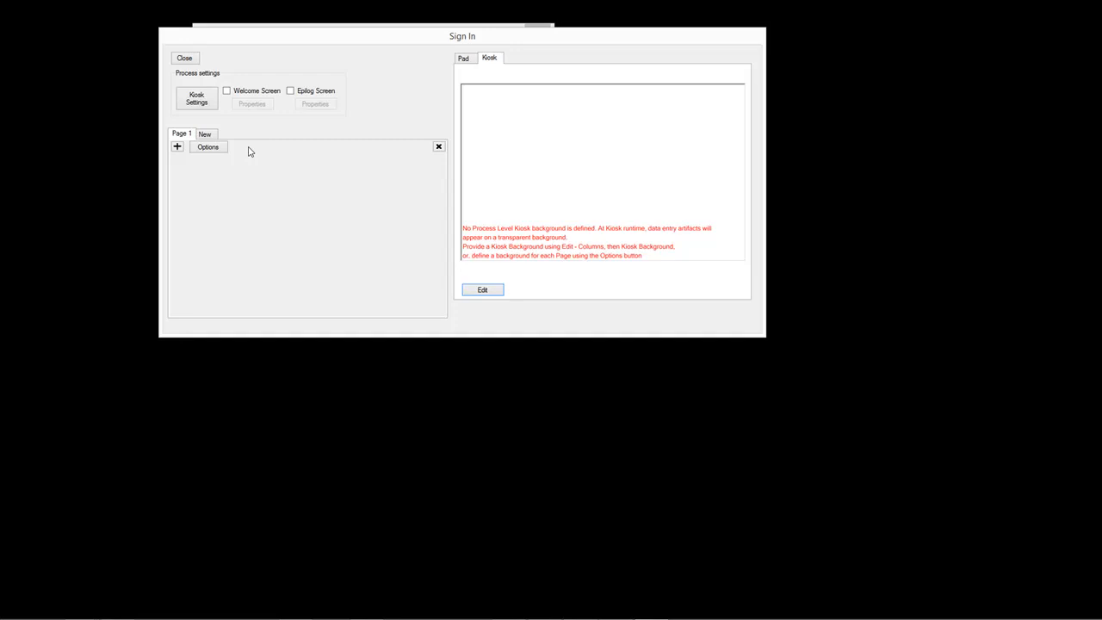
- Import Slide1.PNG from the Presentation1 folder as the Sign In process kiosk background
left_click_drag(238, 41, 235, 42)
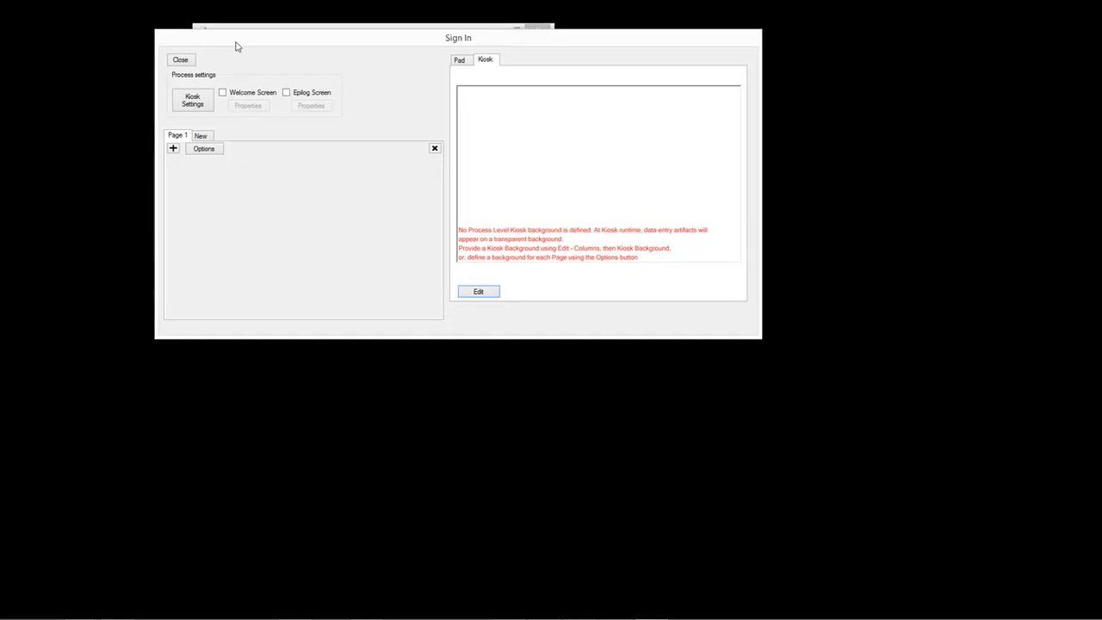
left_click(192, 102)
left_click_drag(263, 13, 246, 25)
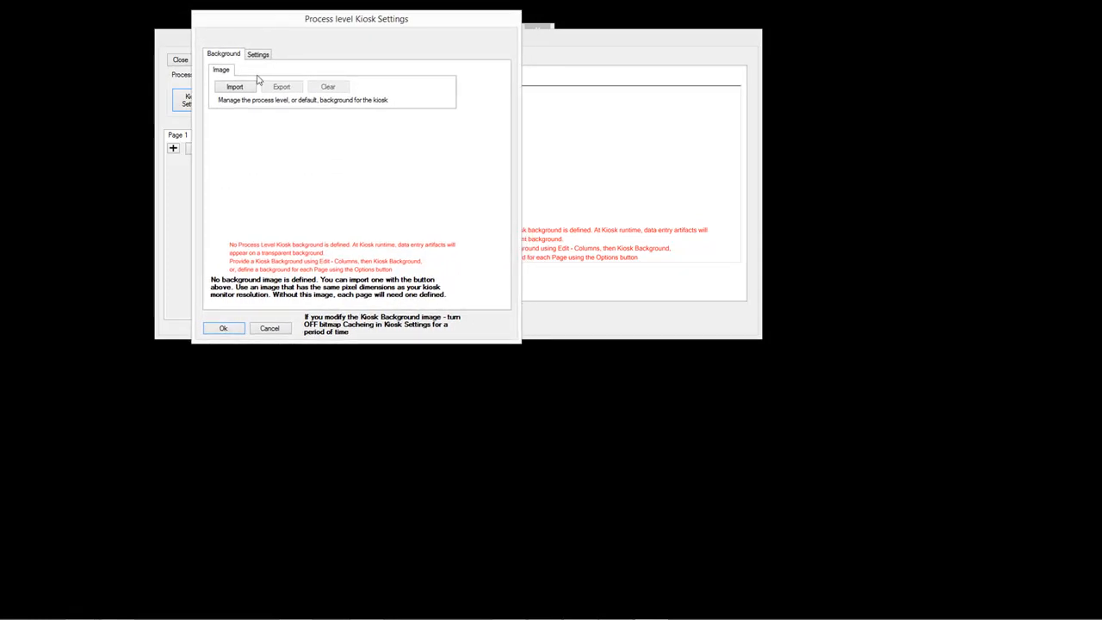
left_click(233, 87)
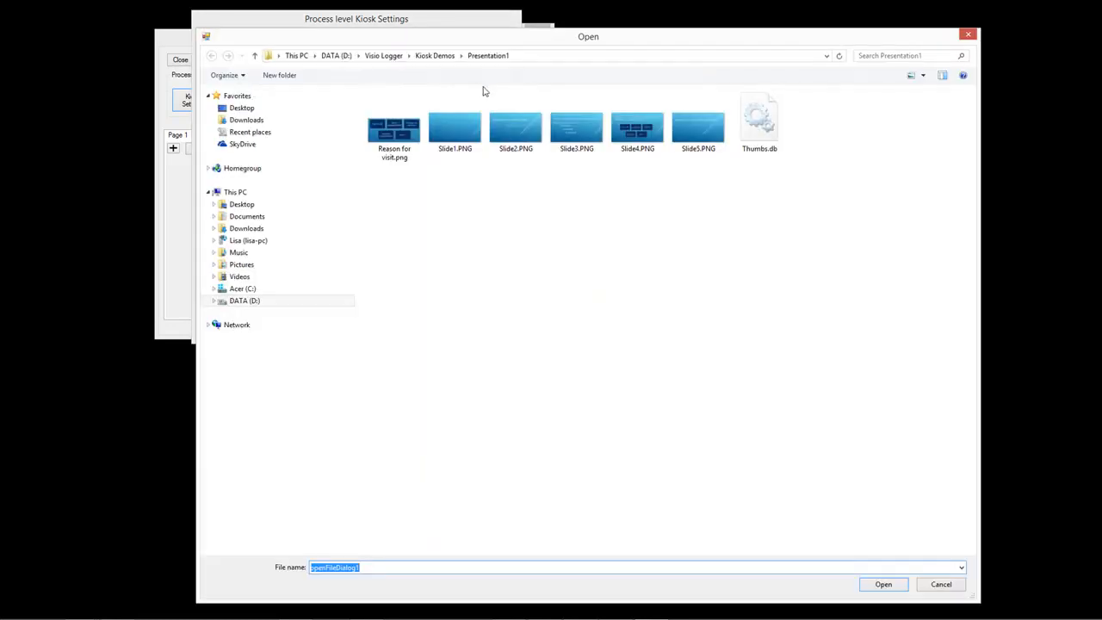
left_click_drag(480, 38, 422, 14)
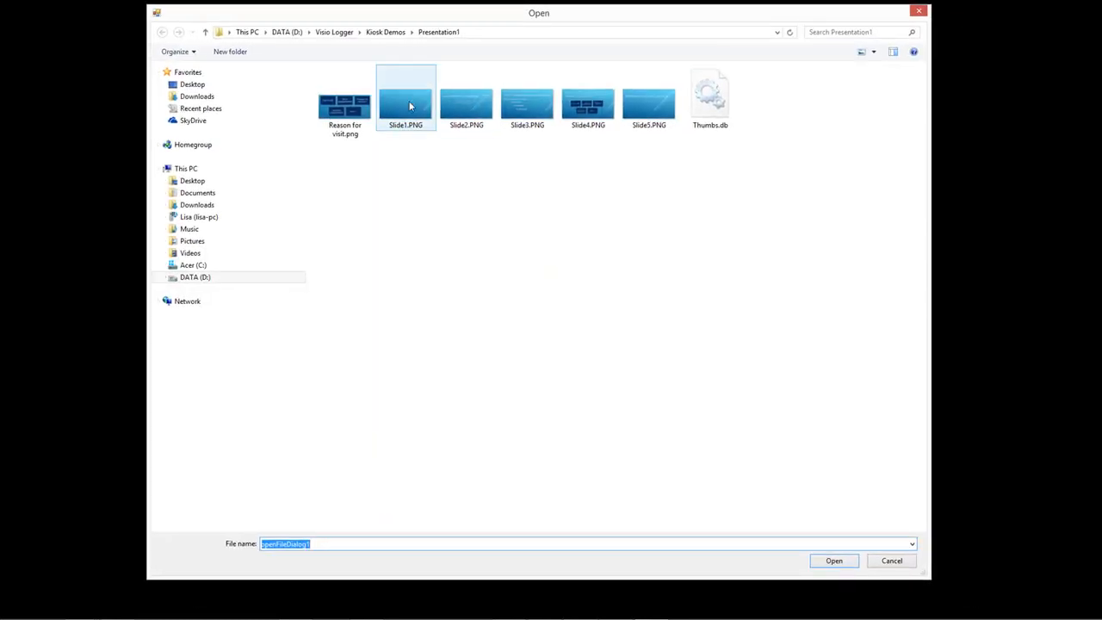
double_click(406, 105)
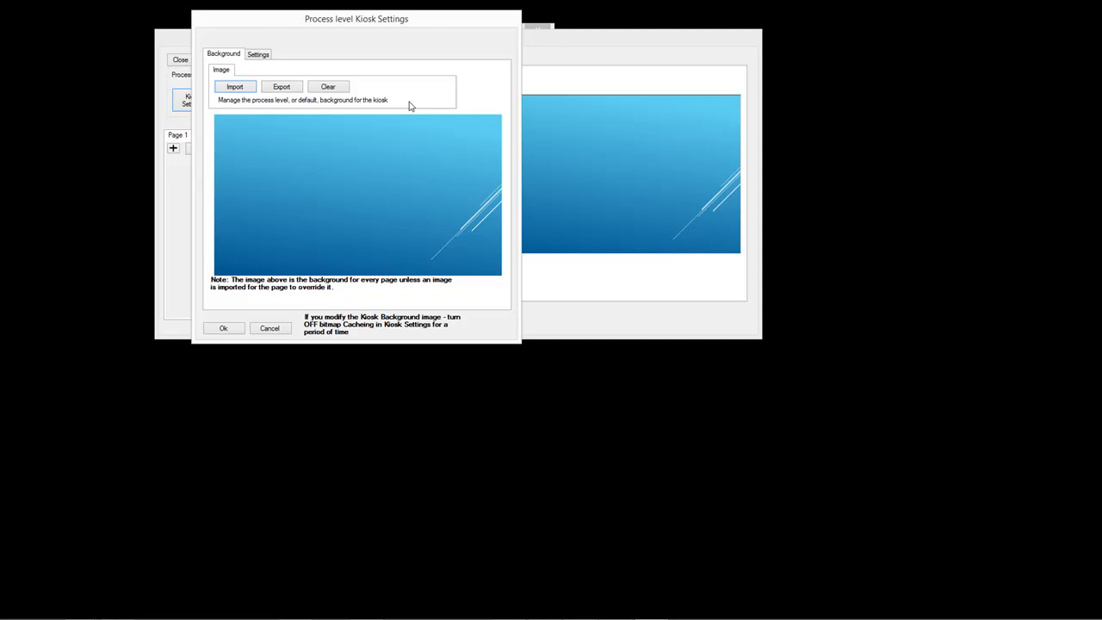
left_click(224, 331)
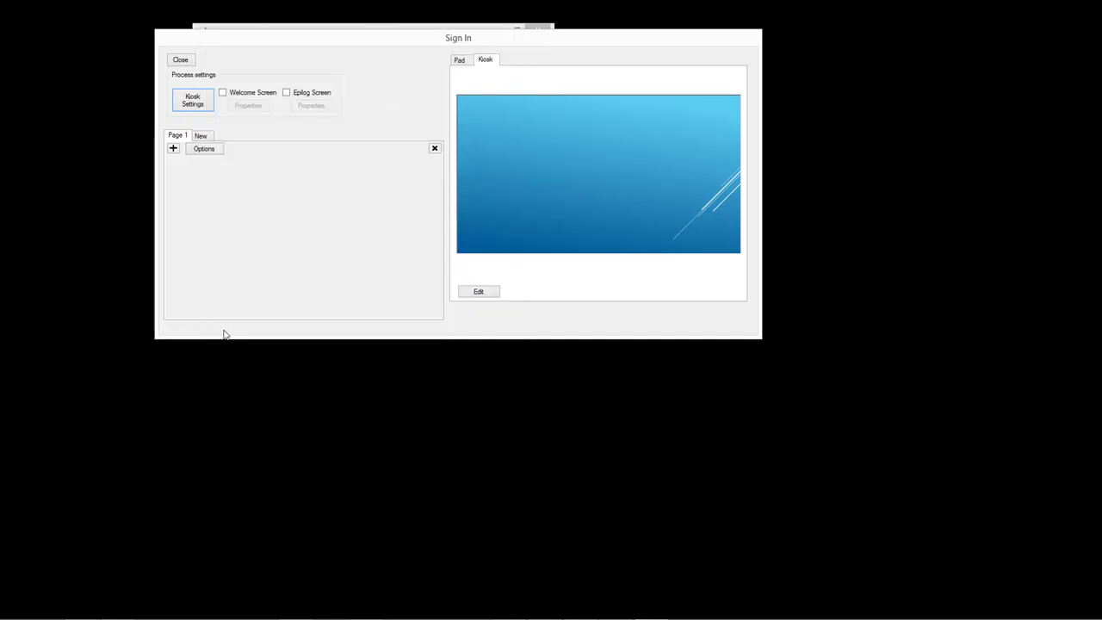
- Add three Page 1 fields named Full Name, Last Name and Customer ID
mouse_move(279, 43)
left_mouse_down()
mouse_move(310, 42)
mouse_move(284, 45)
left_mouse_up()
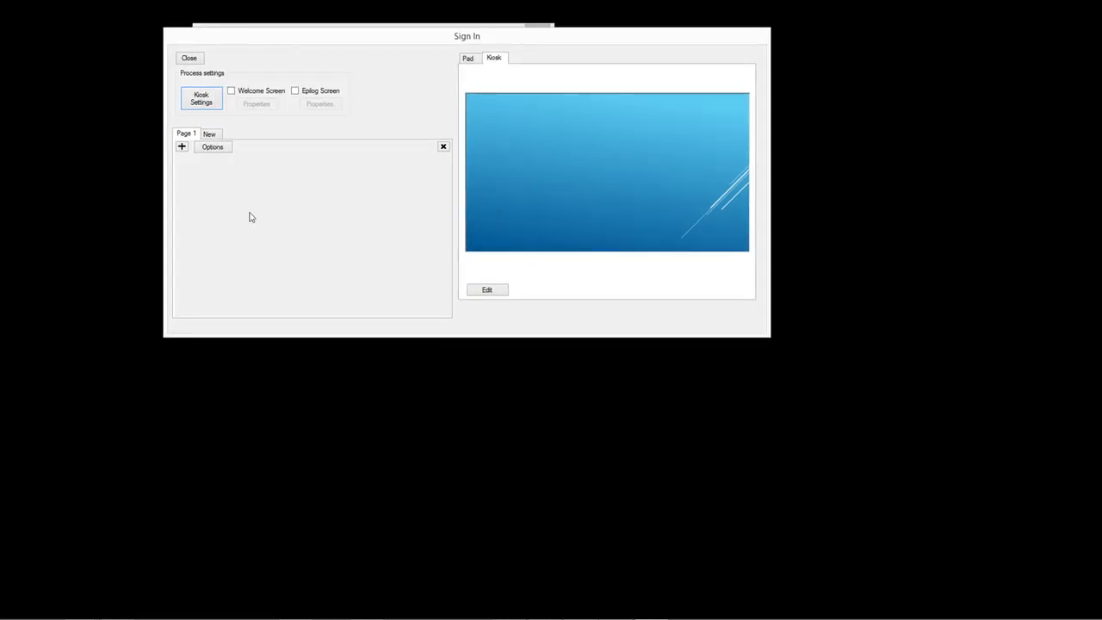
left_click(181, 147)
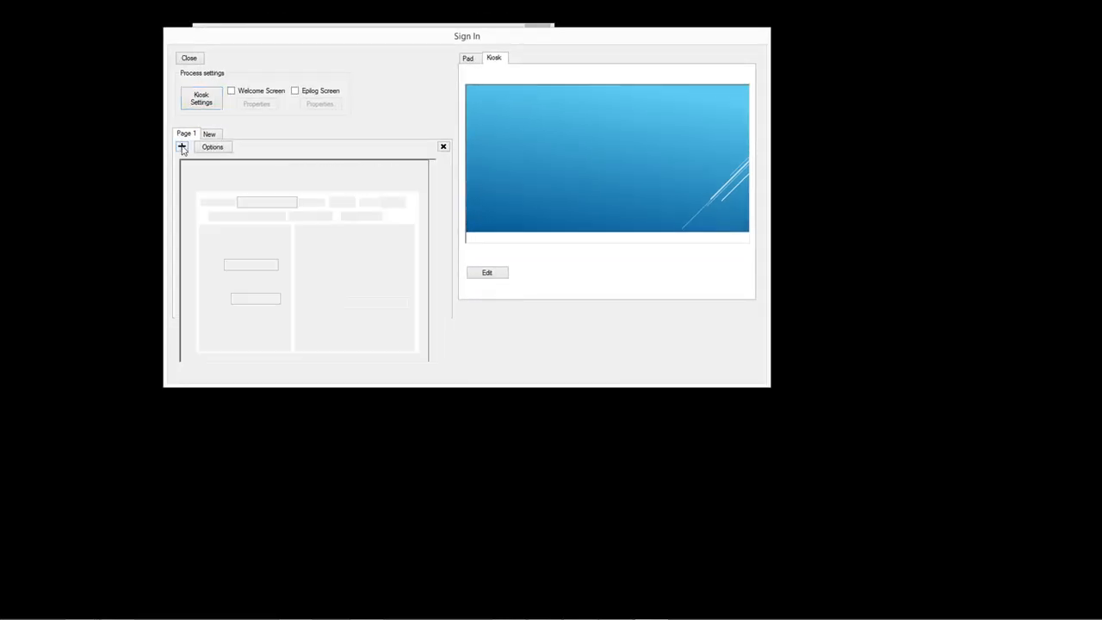
left_click(259, 202)
type("Full Name")
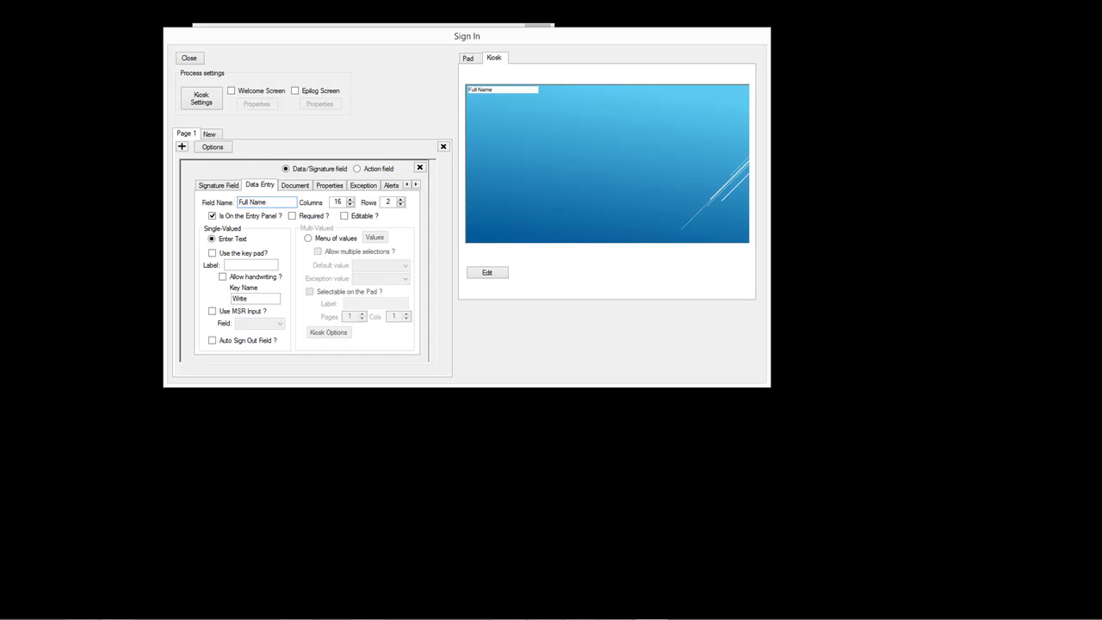
left_click(182, 146)
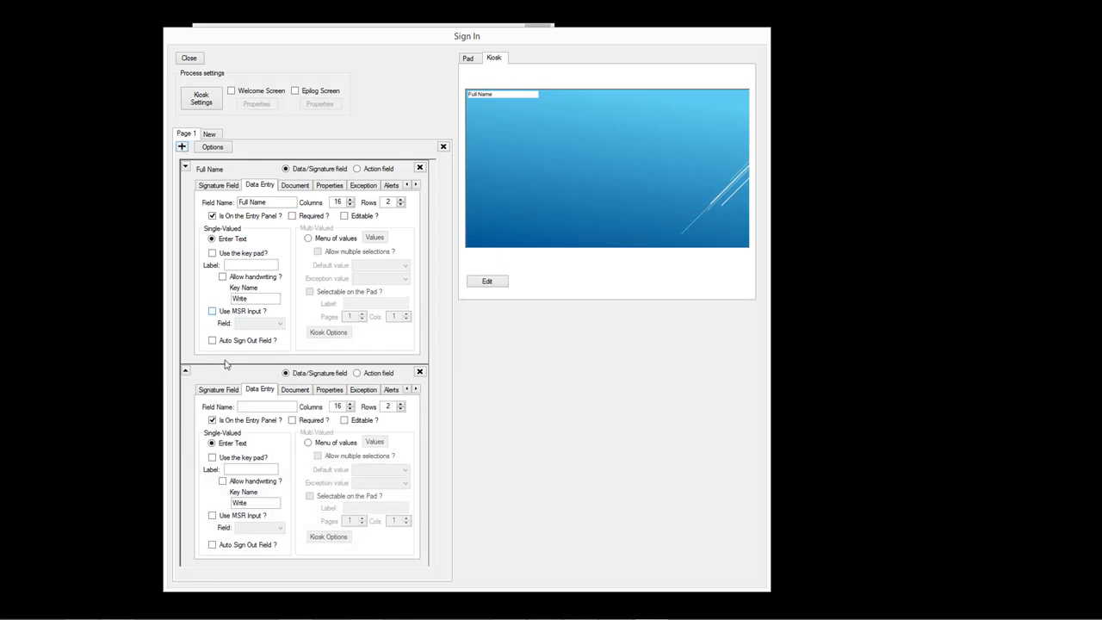
left_click(267, 405)
type("Last Name")
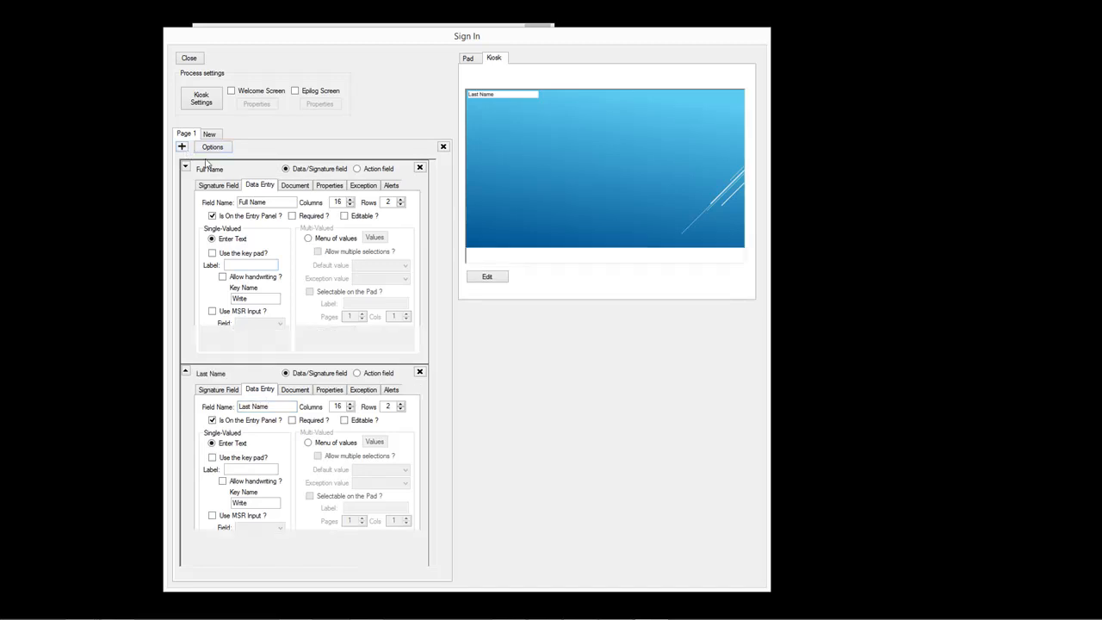
left_click(181, 147)
left_click(255, 429)
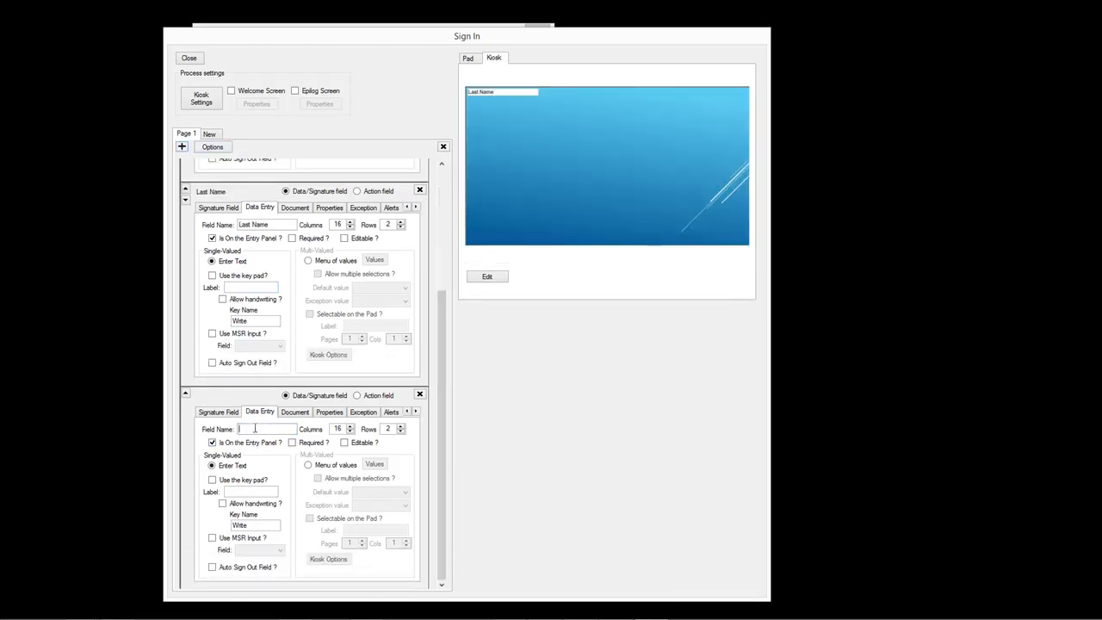
type("Customer ID")
left_click_drag(438, 363, 426, 231)
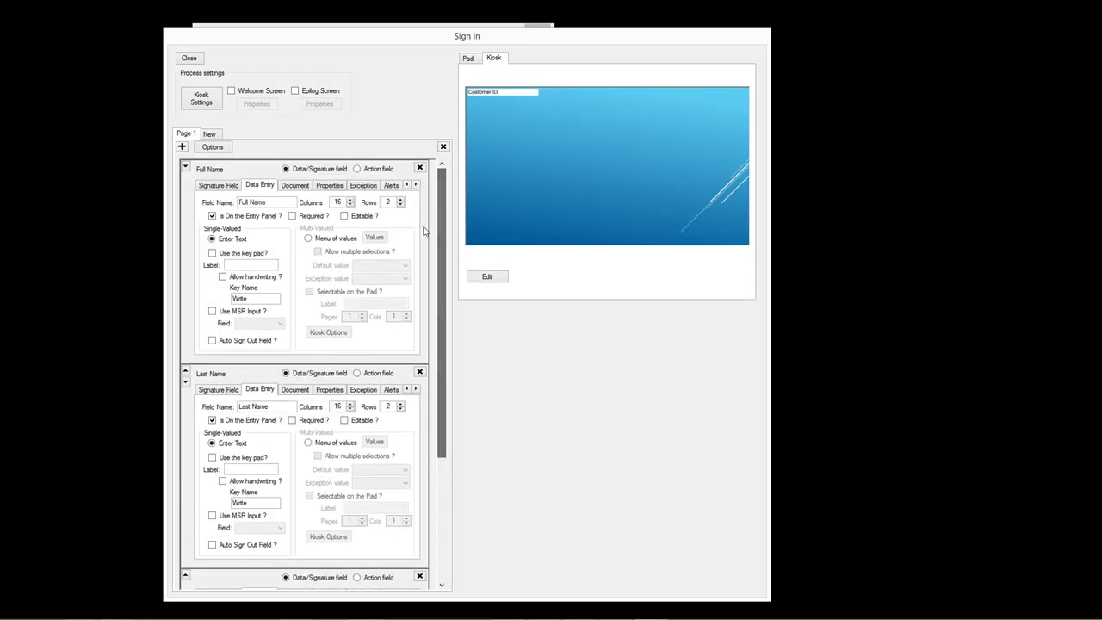
- Fill Full Name, Last Name and Customer ID from the card-swipe First, Last and Drivers License values
left_click(212, 313)
left_click(259, 323)
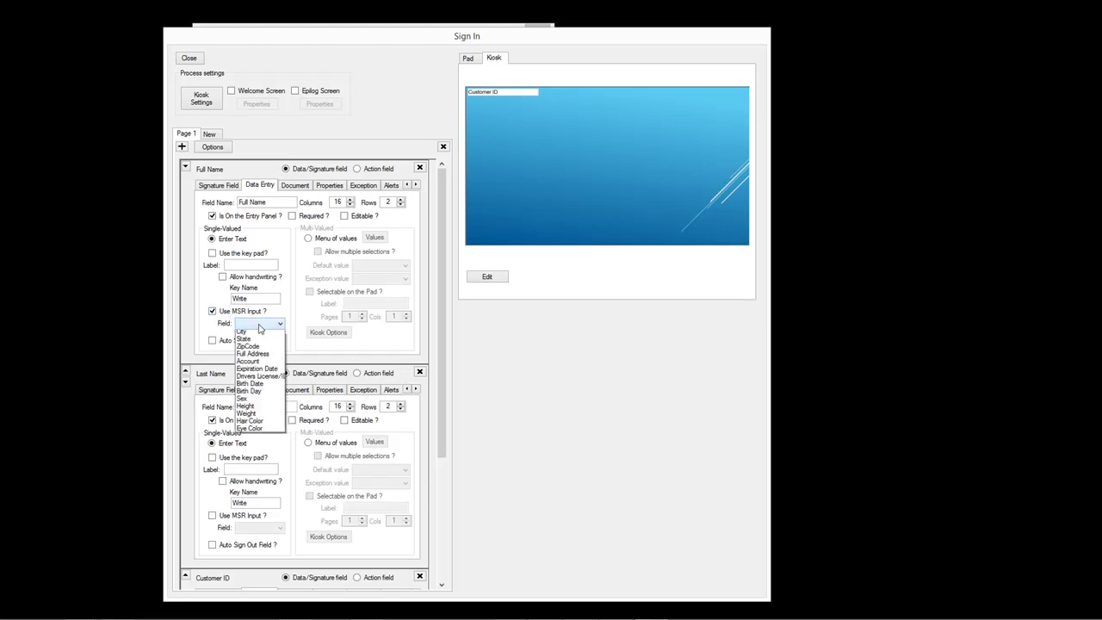
left_click(243, 334)
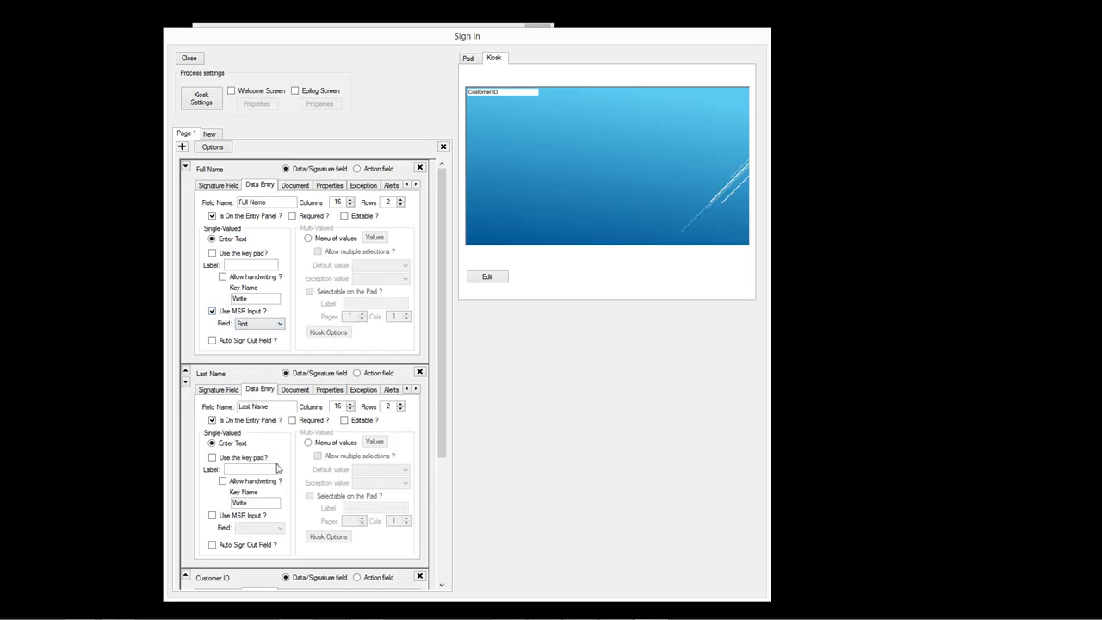
left_click(213, 516)
left_click(244, 529)
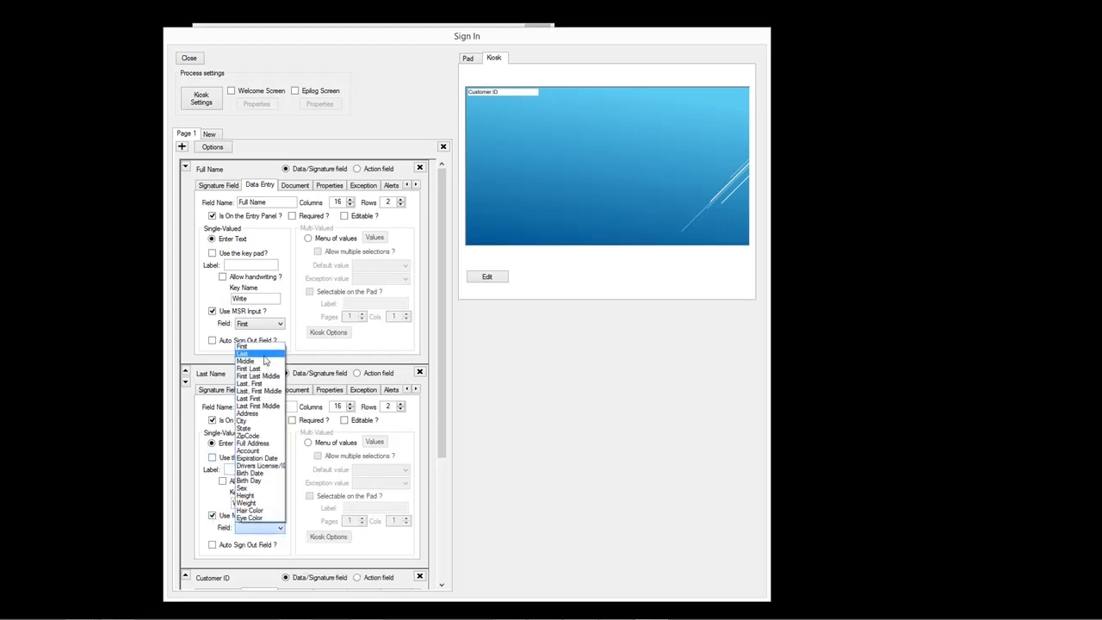
left_click(256, 355)
scroll(435, 387, "down", 3)
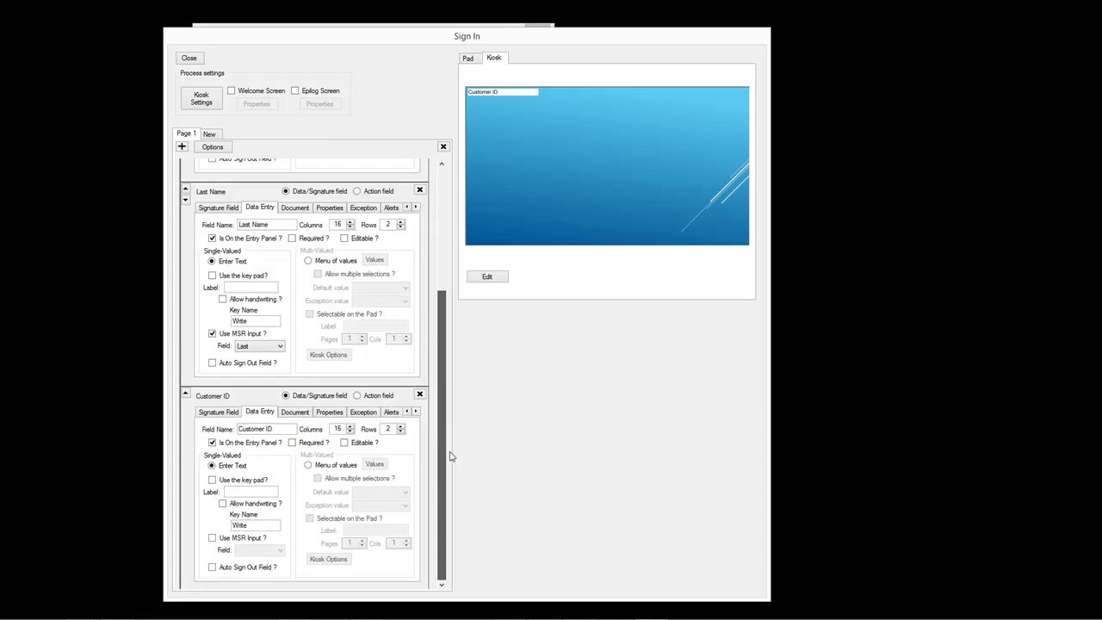
left_click(212, 538)
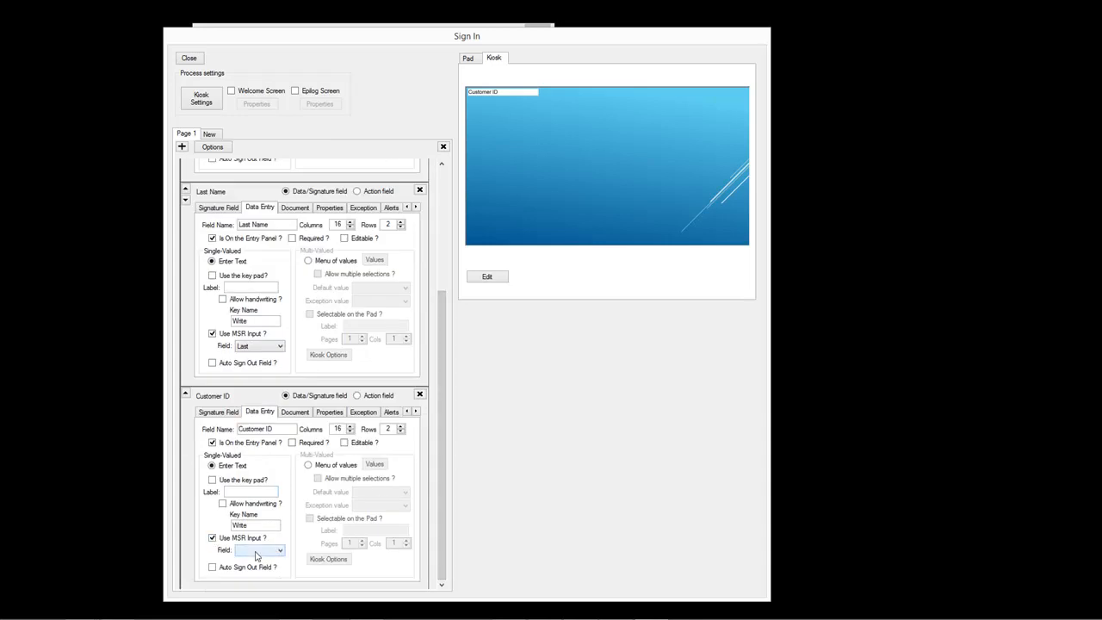
left_click(255, 553)
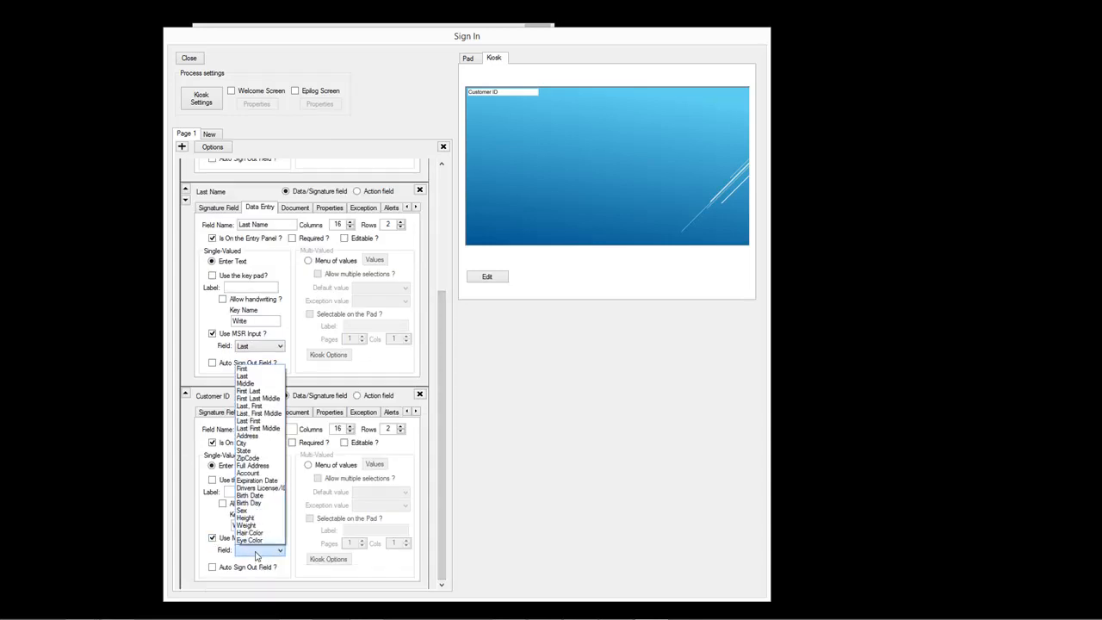
left_click(274, 489)
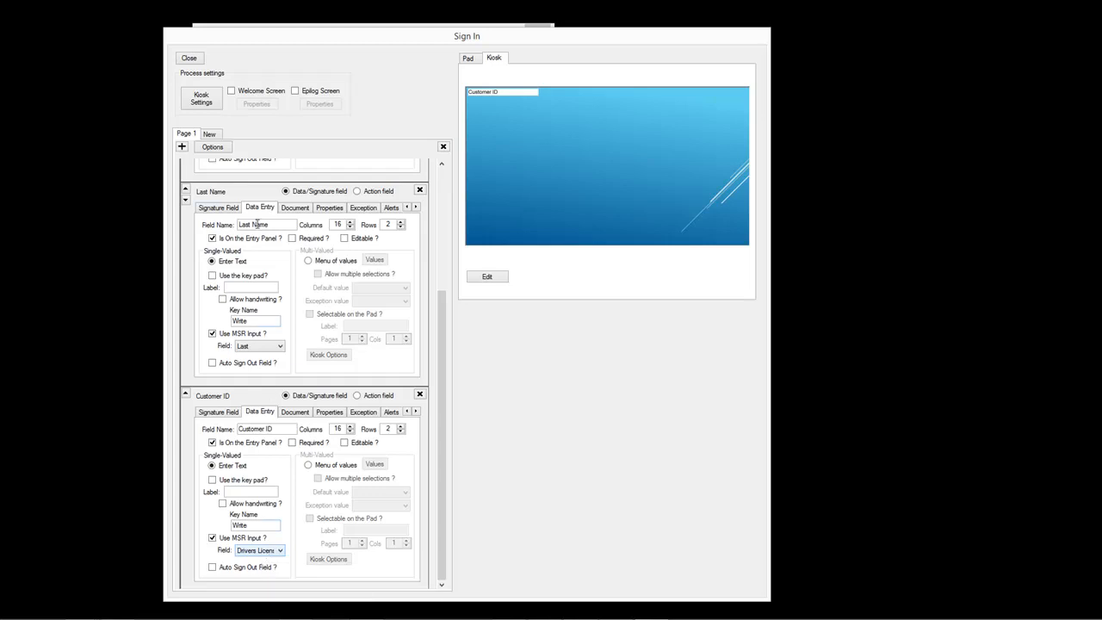
scroll(446, 175, "up", 3)
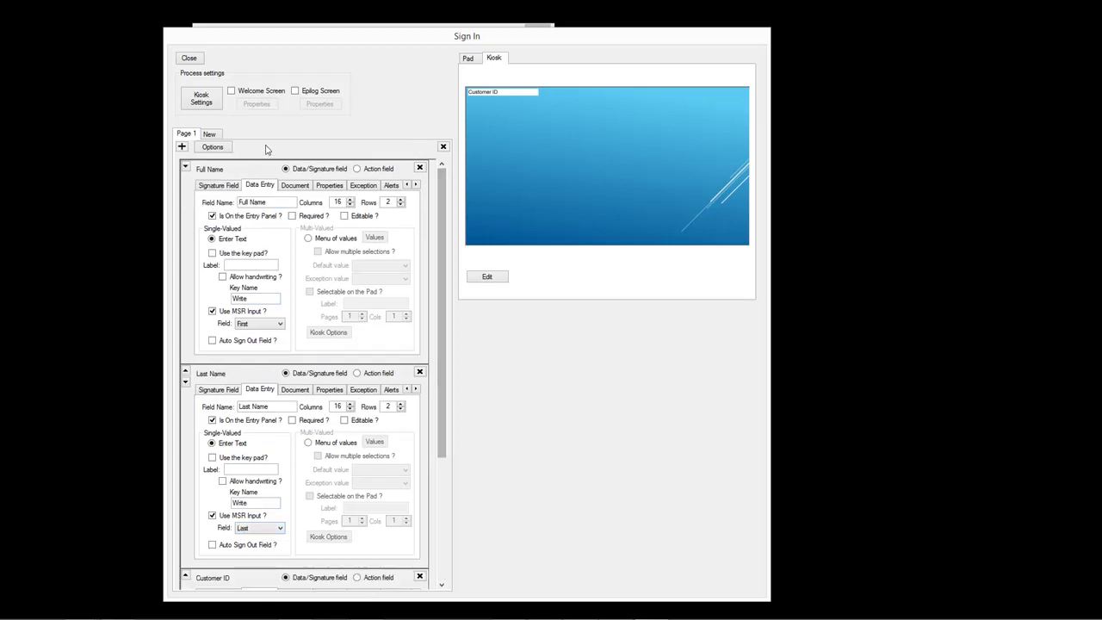
left_click(215, 148)
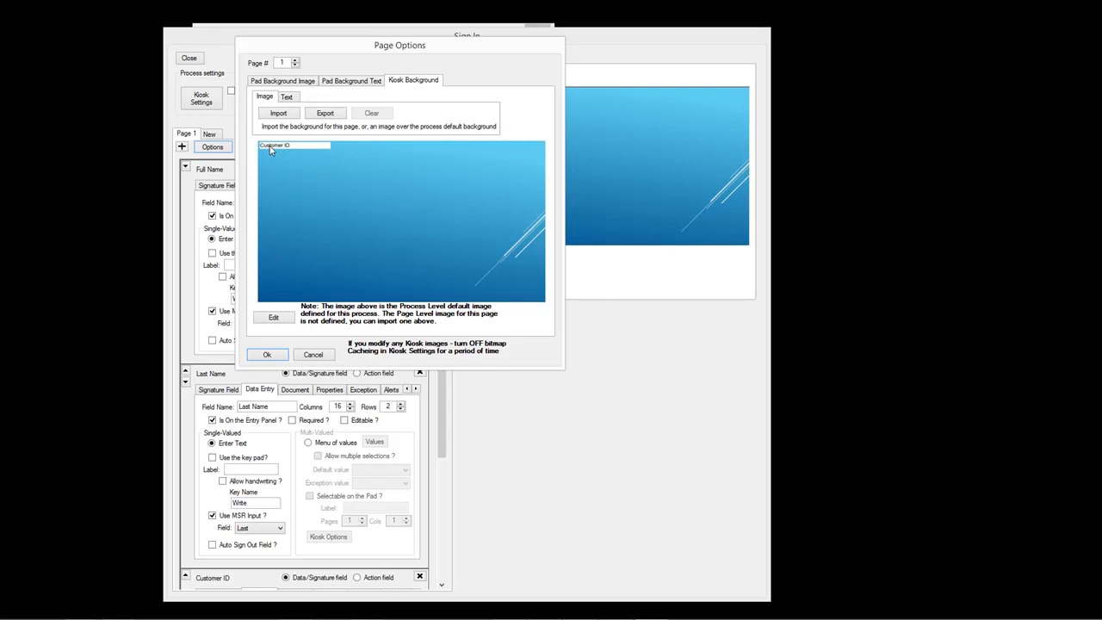
- Import Slide3.PNG as page 1's kiosk background
left_click(284, 115)
left_click(613, 142)
double_click(613, 147)
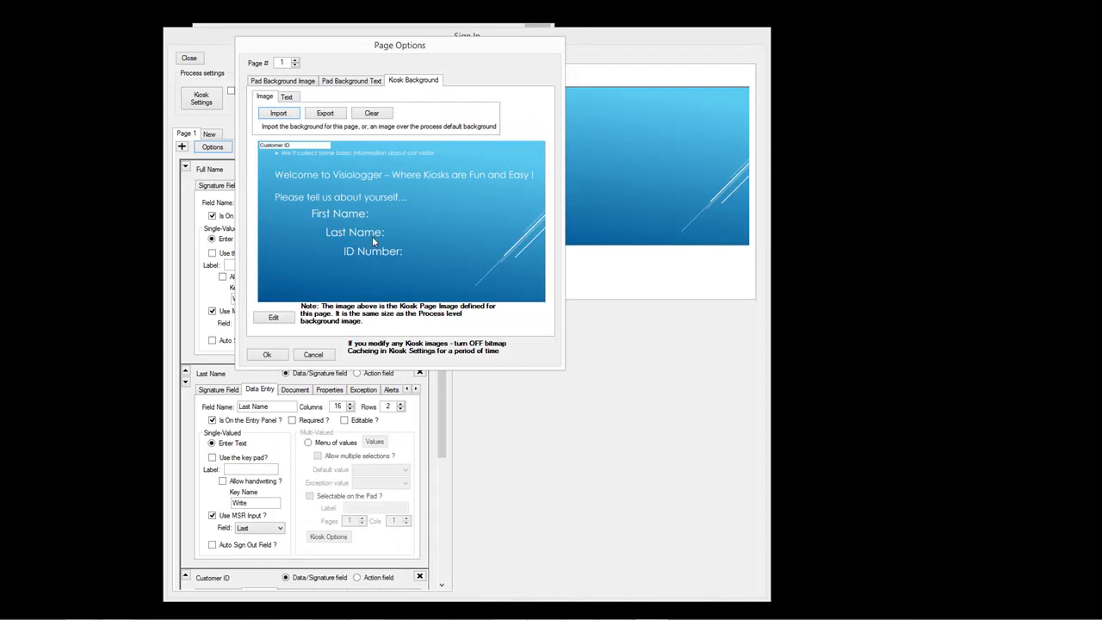
- Place the Customer ID, Last Name and Full Name boxes beside the ID Number, Last Name and First Name prompts
left_click(274, 318)
left_click_drag(250, 101, 765, 549)
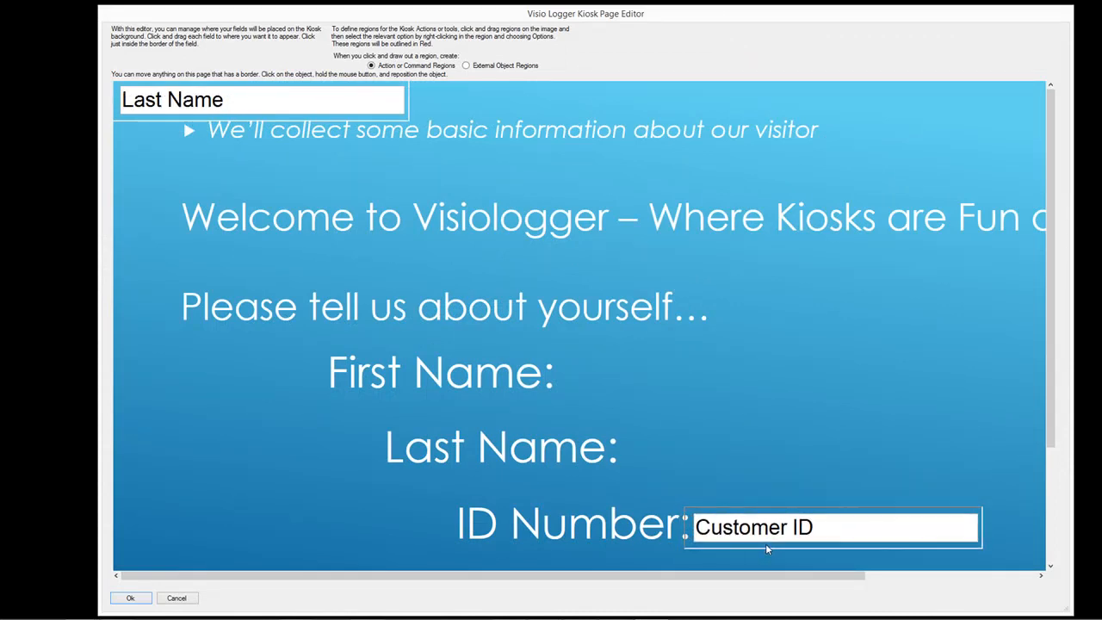
left_click_drag(160, 124, 664, 466)
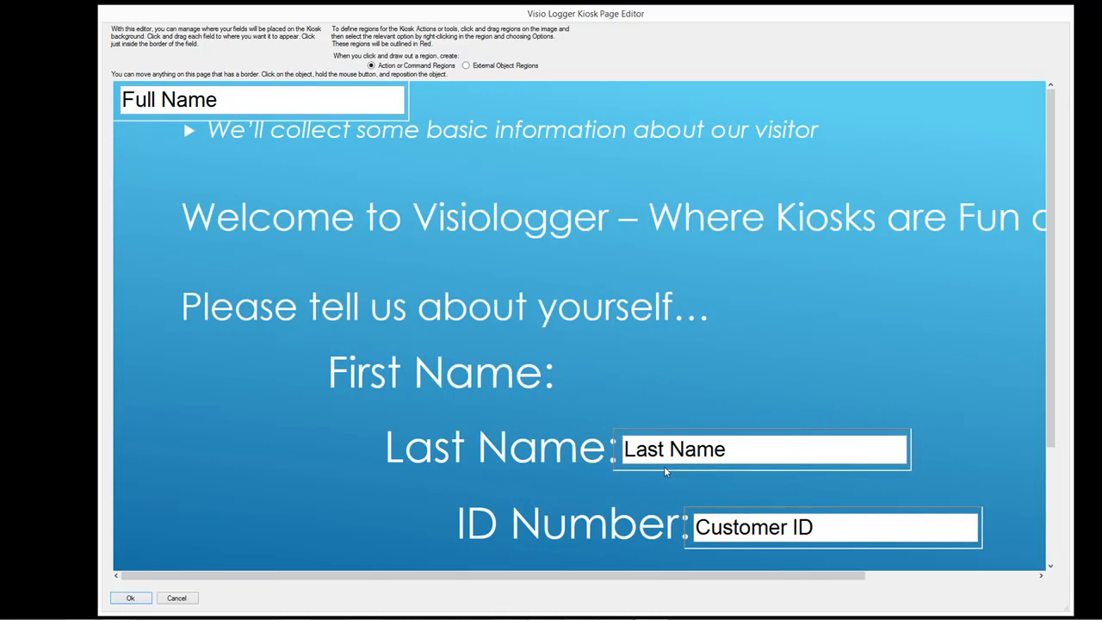
left_click_drag(154, 124, 592, 399)
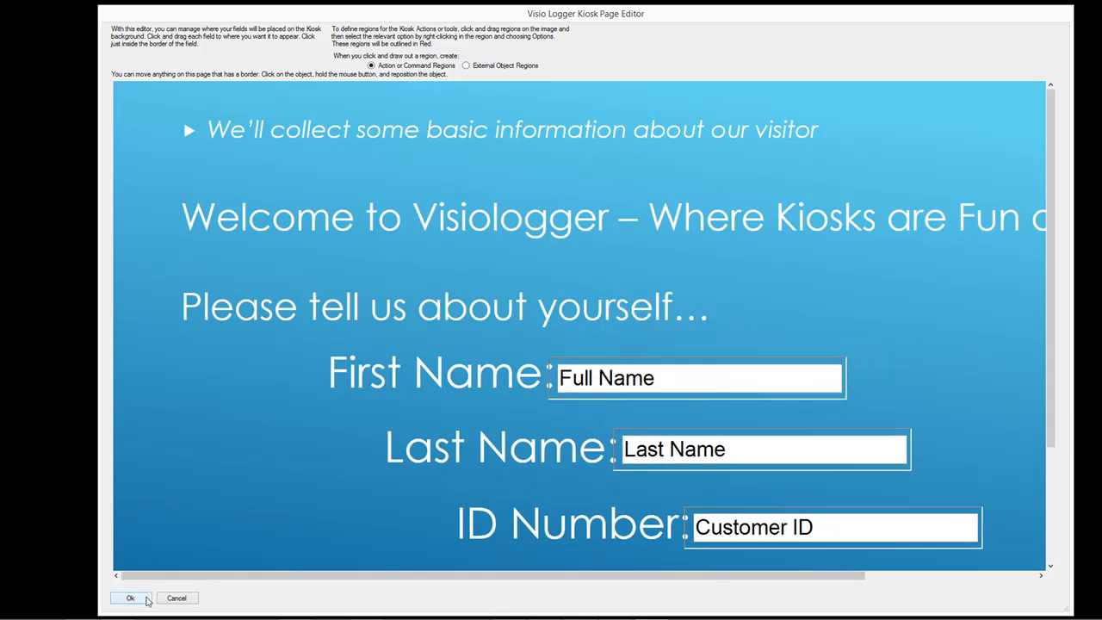
left_click(130, 598)
- Set Full Name and Last Name to 8 columns and Customer ID to 12 columns
left_click(267, 355)
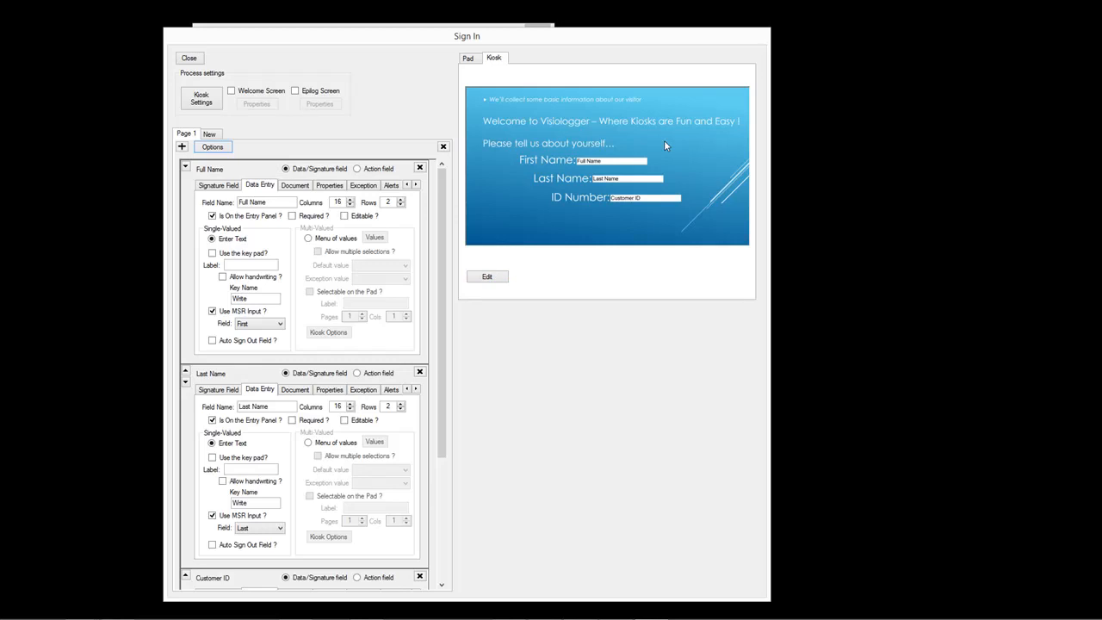
double_click(340, 202)
type("8")
double_click(340, 406)
type("8")
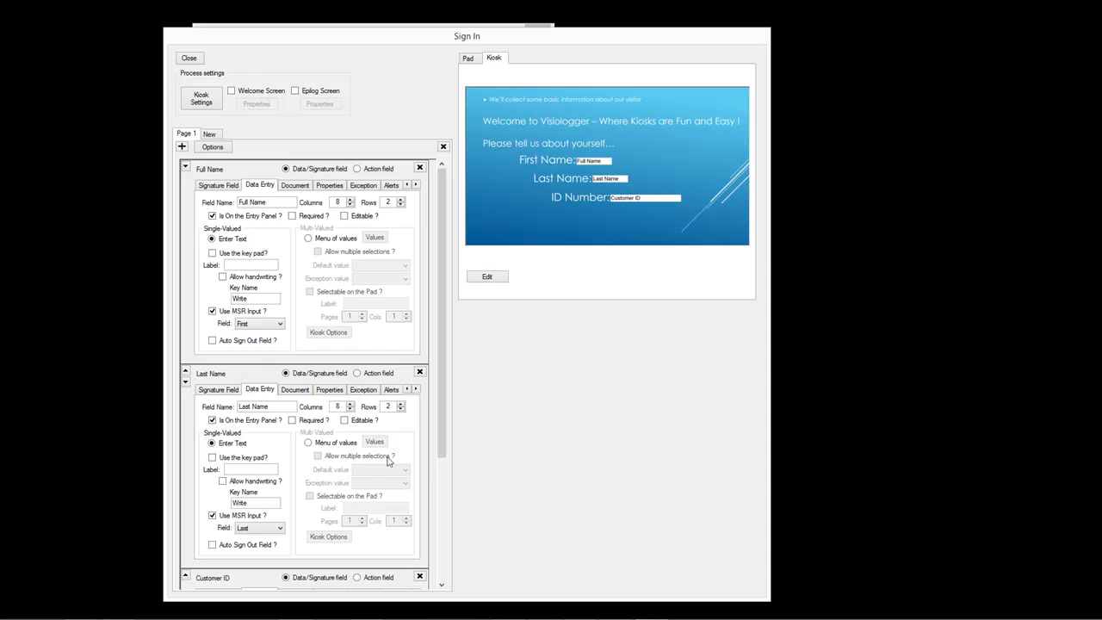
left_click_drag(436, 428, 437, 524)
double_click(338, 468)
type("12")
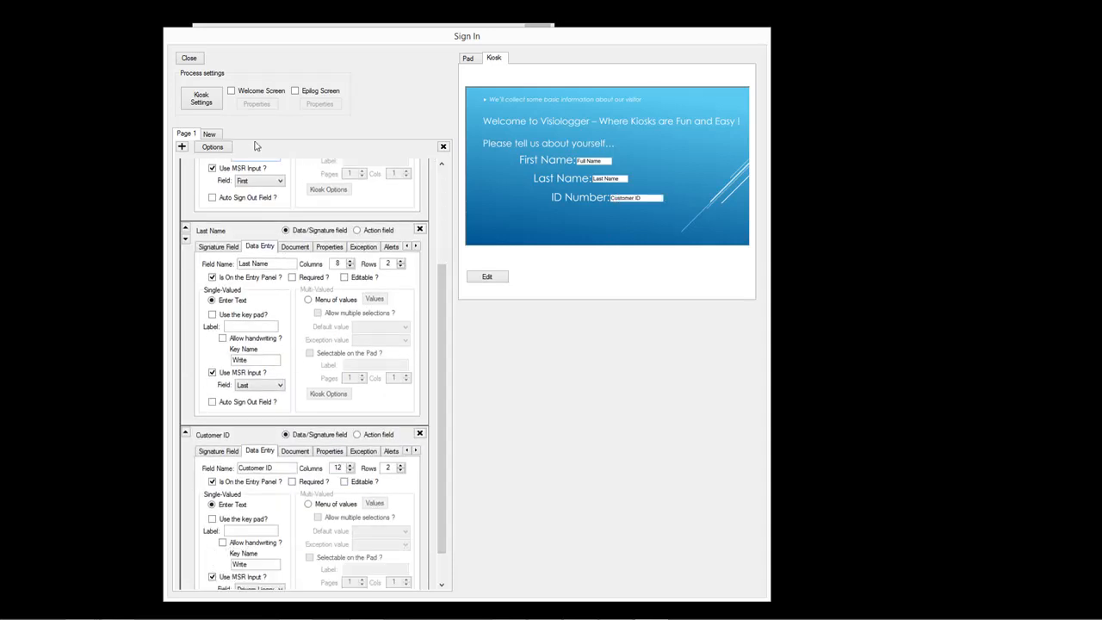
- Close the Sign In settings and switch this station to run as a kiosk
left_click(189, 57)
left_click(233, 48)
mouse_move(252, 74)
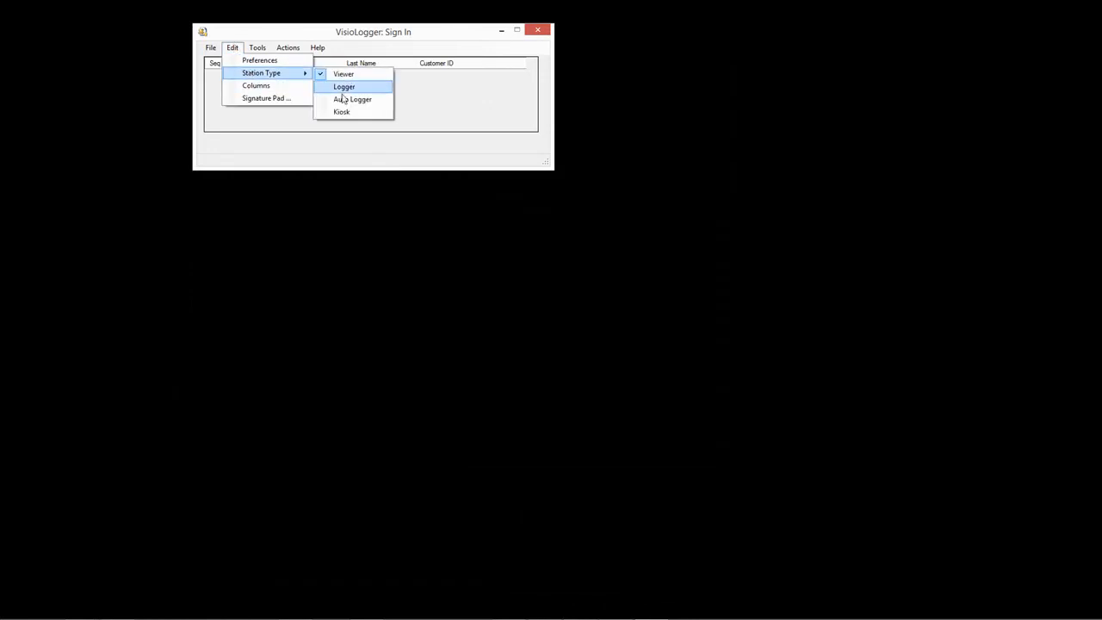
left_click(340, 112)
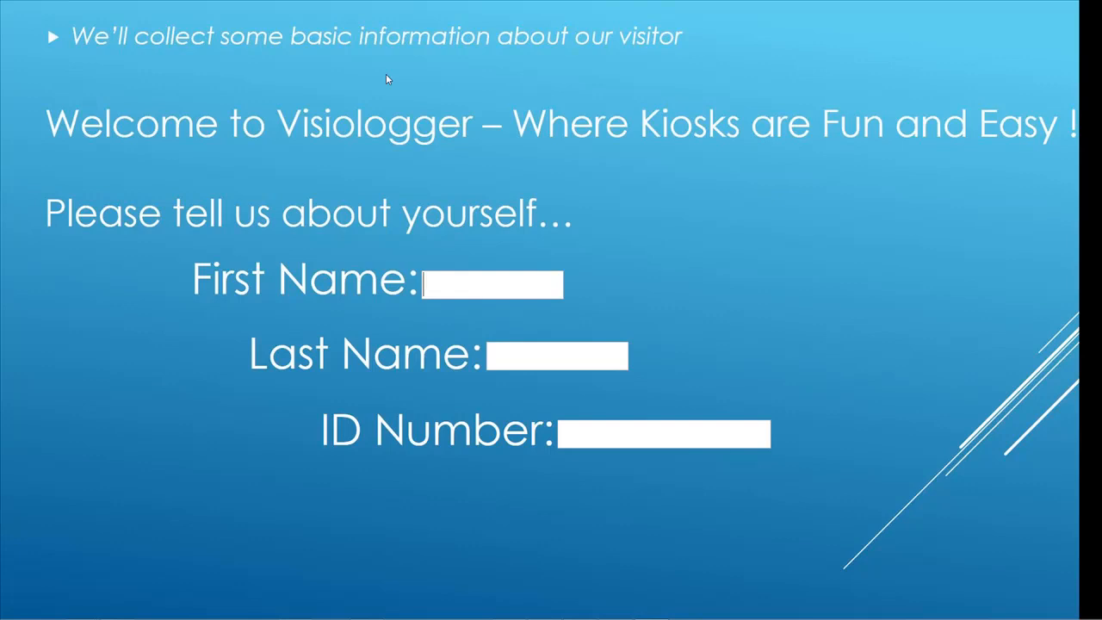
- Submit a test kiosk sign-in with a first name, last name and ID number
key("Tab")
key("Tab")
type("123")
key("Return")
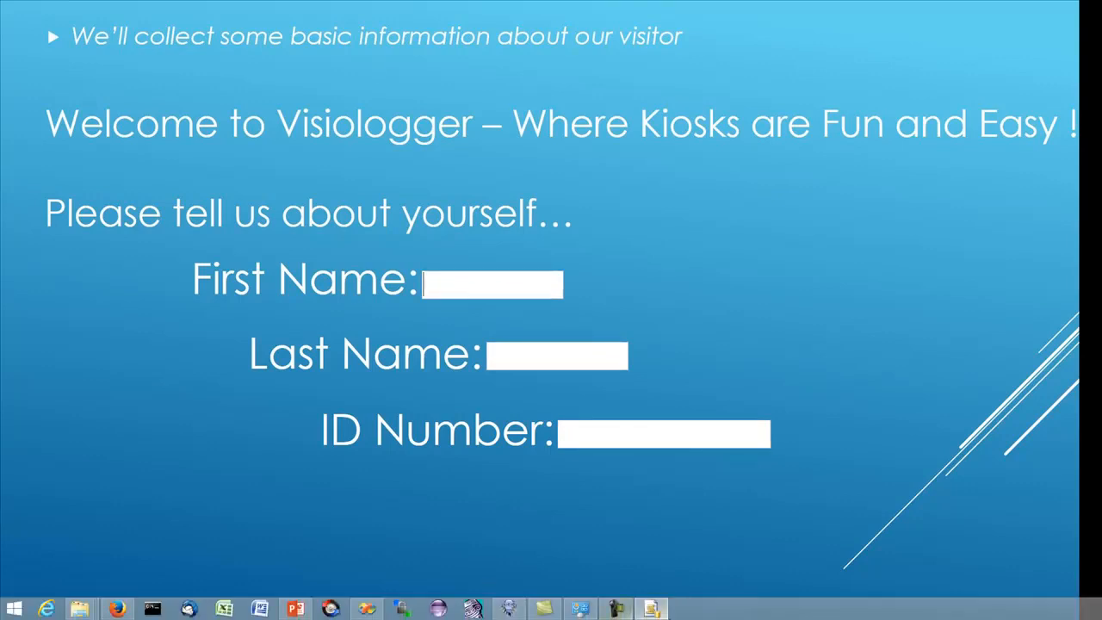
- Close the kiosk window and relaunch VisioLogger
right_click(652, 609)
left_click(655, 570)
double_click(501, 78)
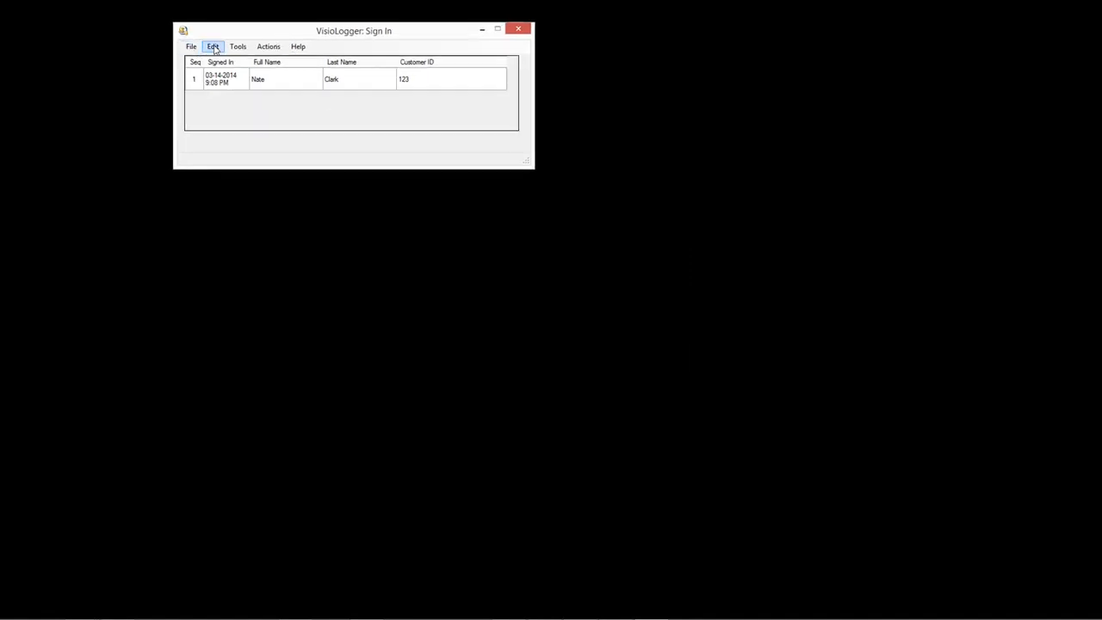
- Reopen the Sign In process settings and enable the Welcome Screen option
left_click(214, 48)
left_click(389, 30)
left_click(209, 49)
left_click(226, 84)
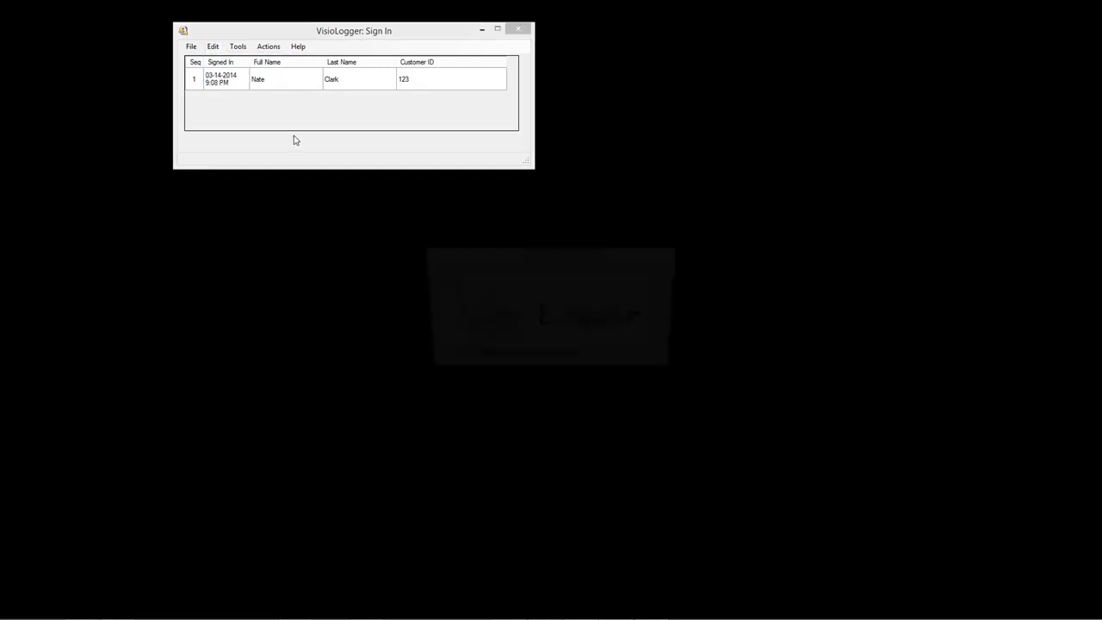
left_click(243, 91)
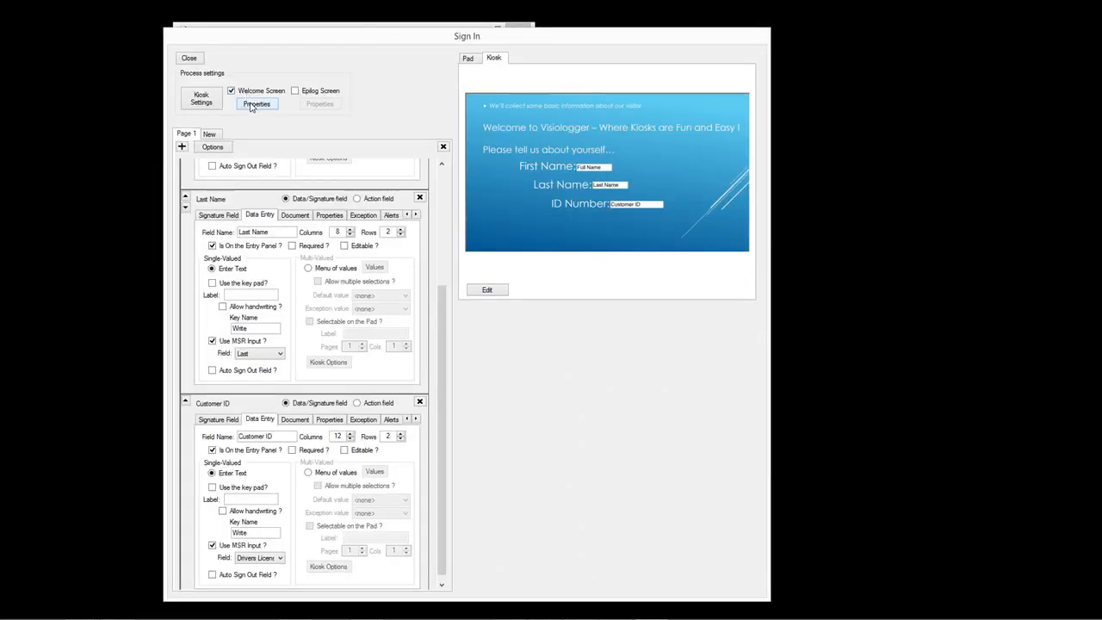
- Import Slide2.PNG as the welcome screen's kiosk background and enable the epilog screen
left_click(252, 105)
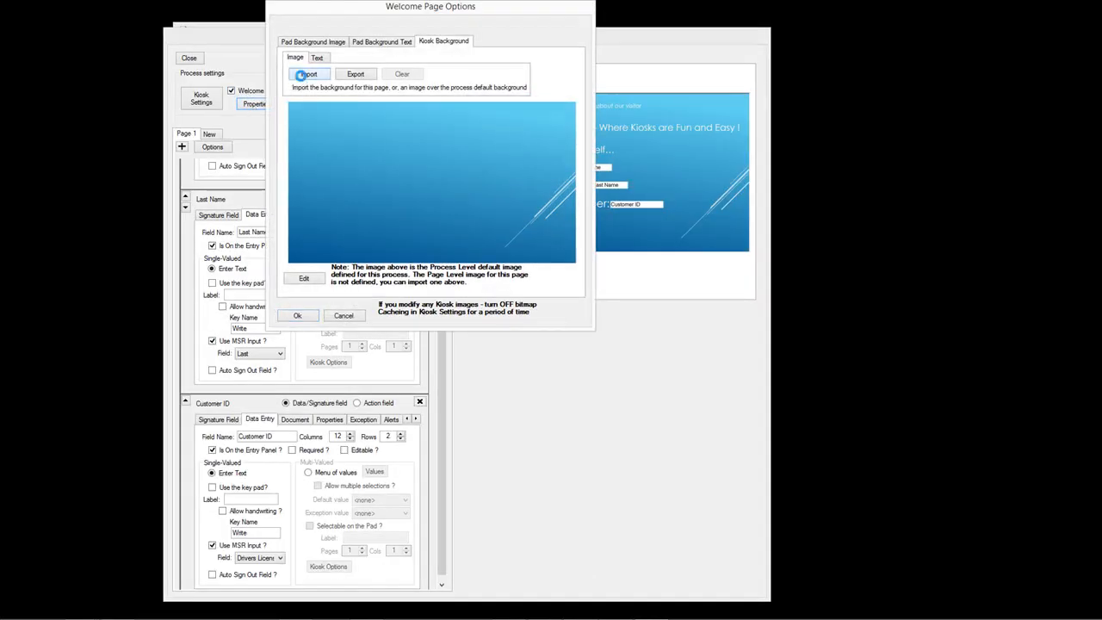
left_click(302, 77)
left_click(598, 125)
double_click(598, 124)
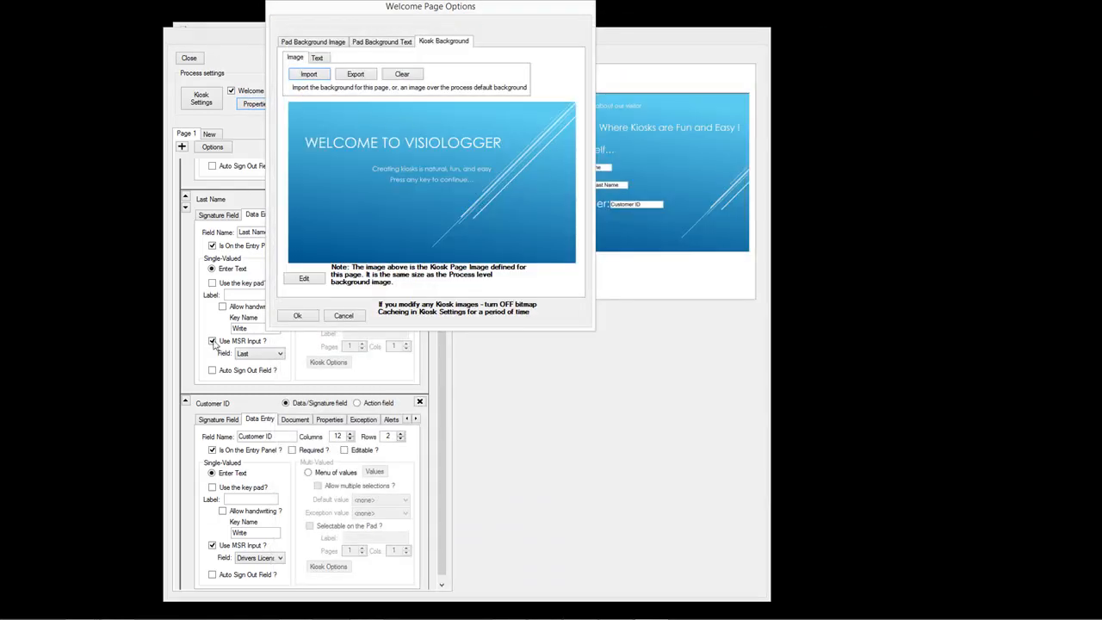
left_click(293, 317)
left_click(295, 91)
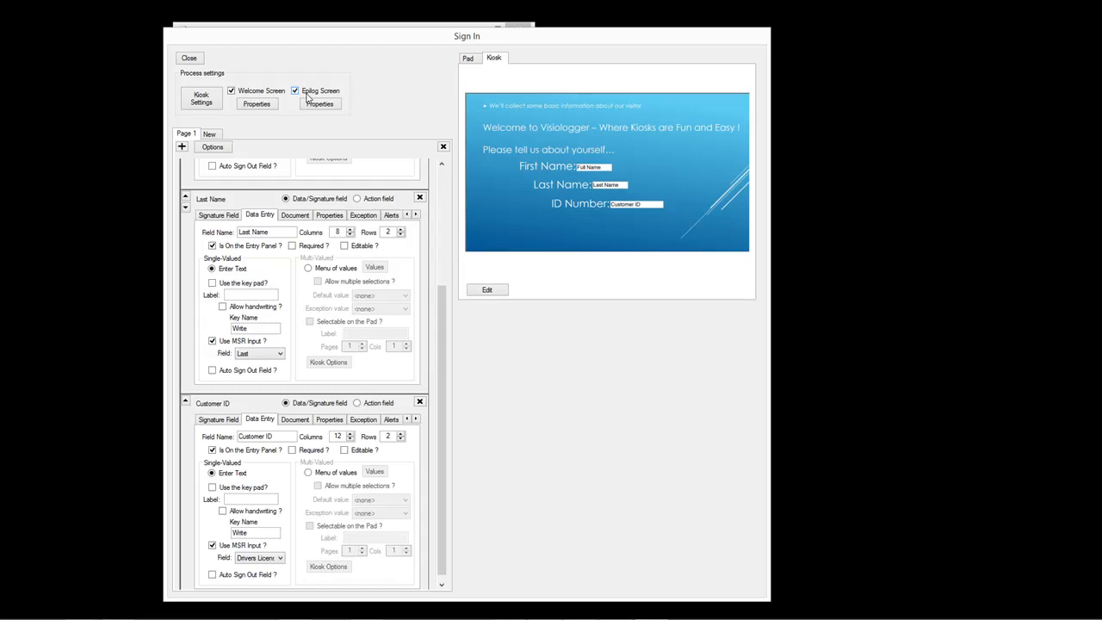
- Import Slide5.PNG as the epilog screen's kiosk background, then add Page 2 to the process
left_click(326, 107)
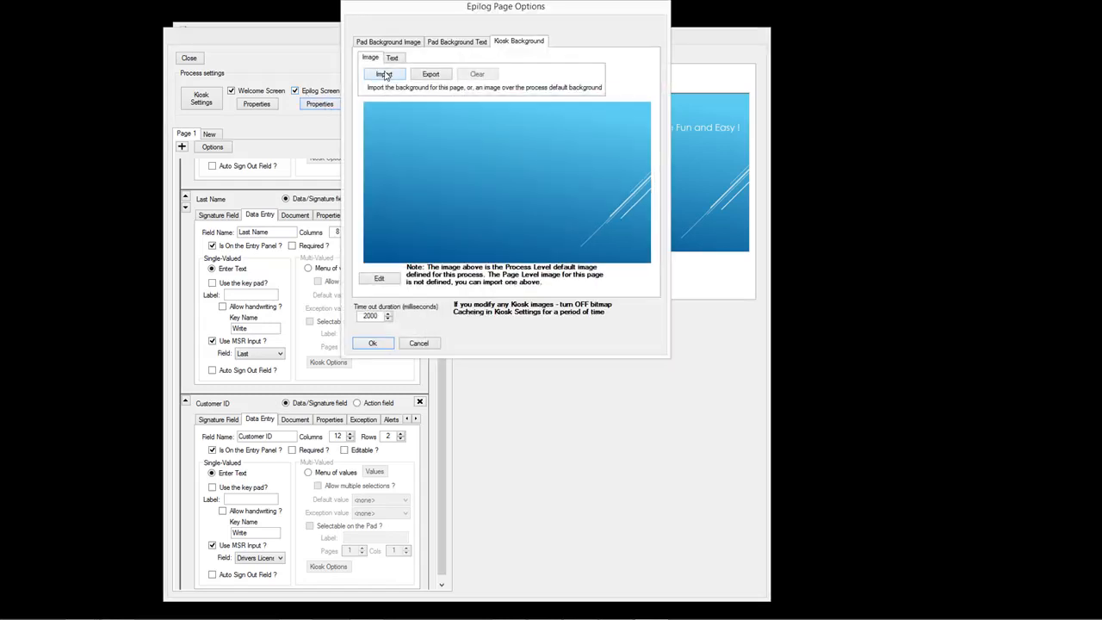
left_click(383, 75)
double_click(819, 113)
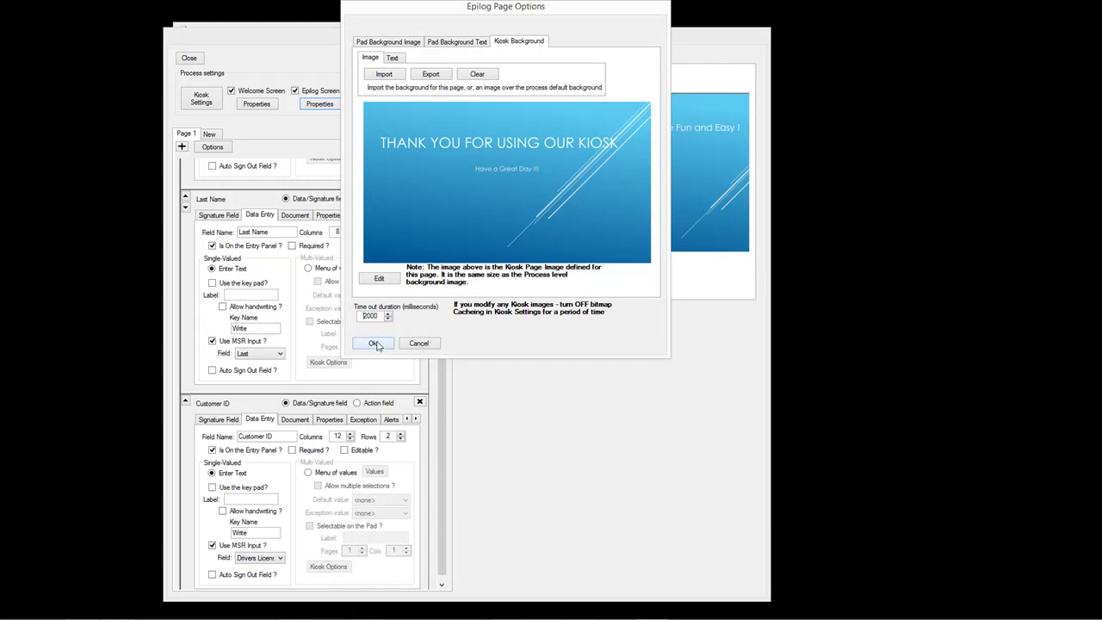
left_click(375, 344)
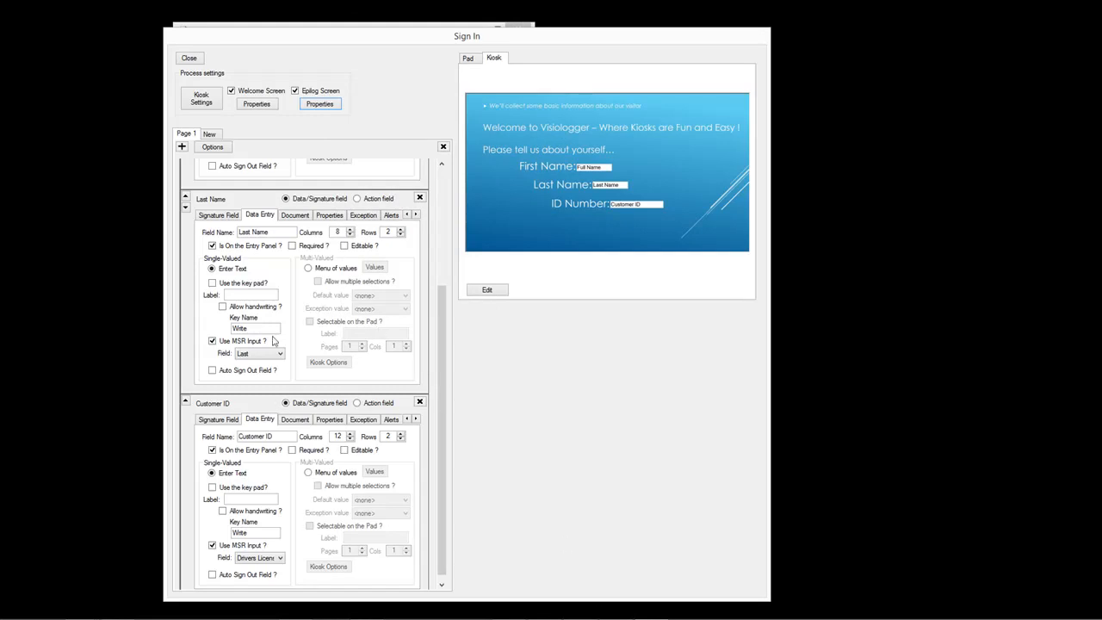
left_click(210, 133)
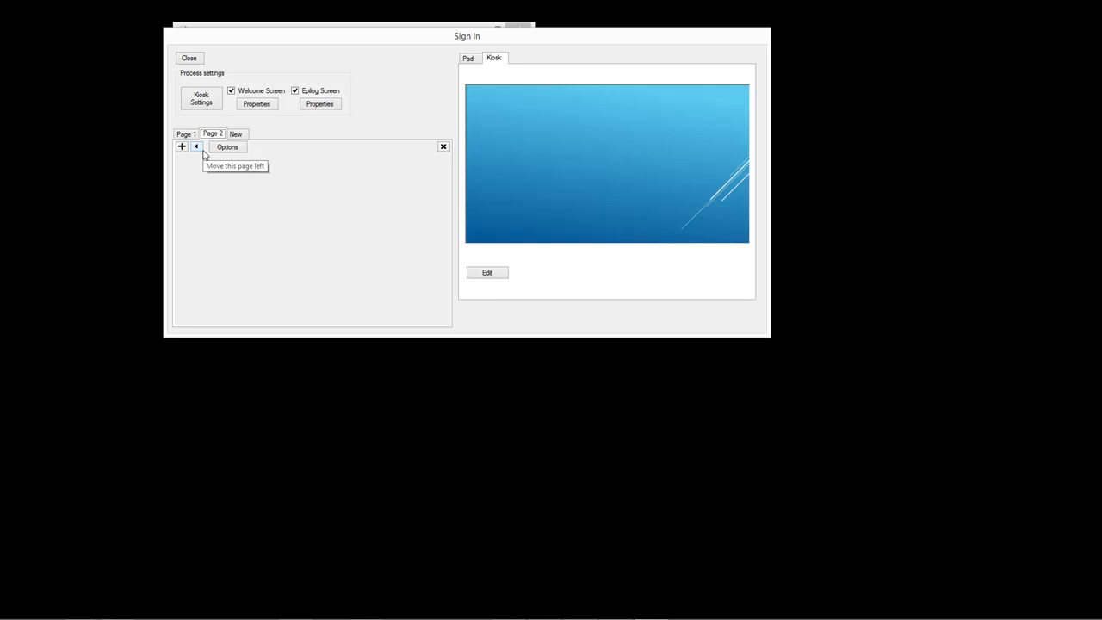
- Move Page 2 up and back, check its Page Options without changes, then add a field
left_click(203, 152)
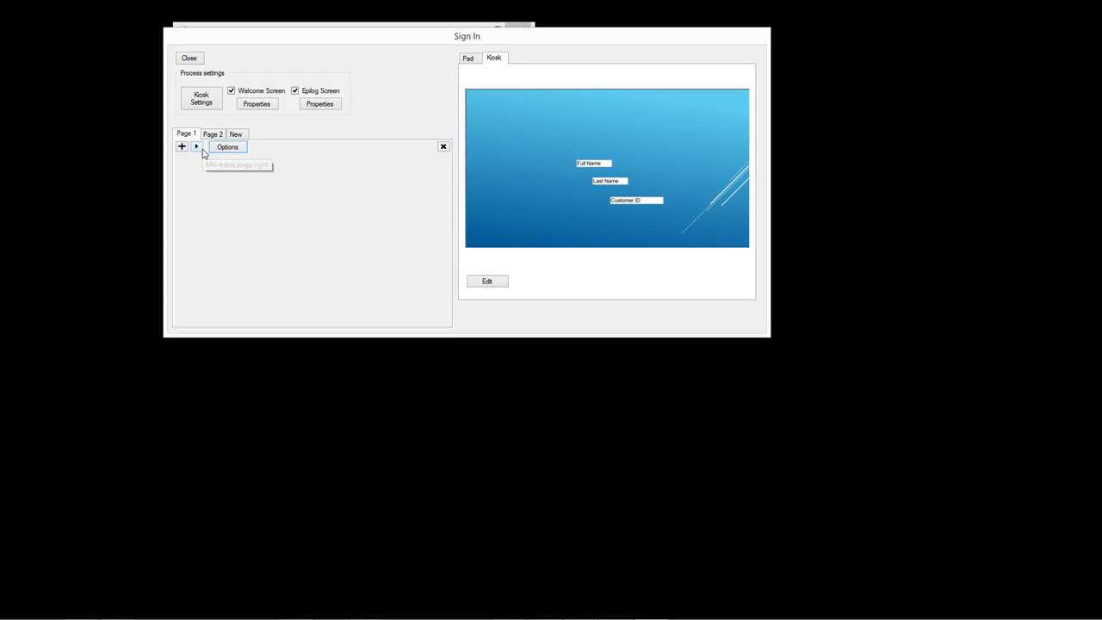
left_click(196, 147)
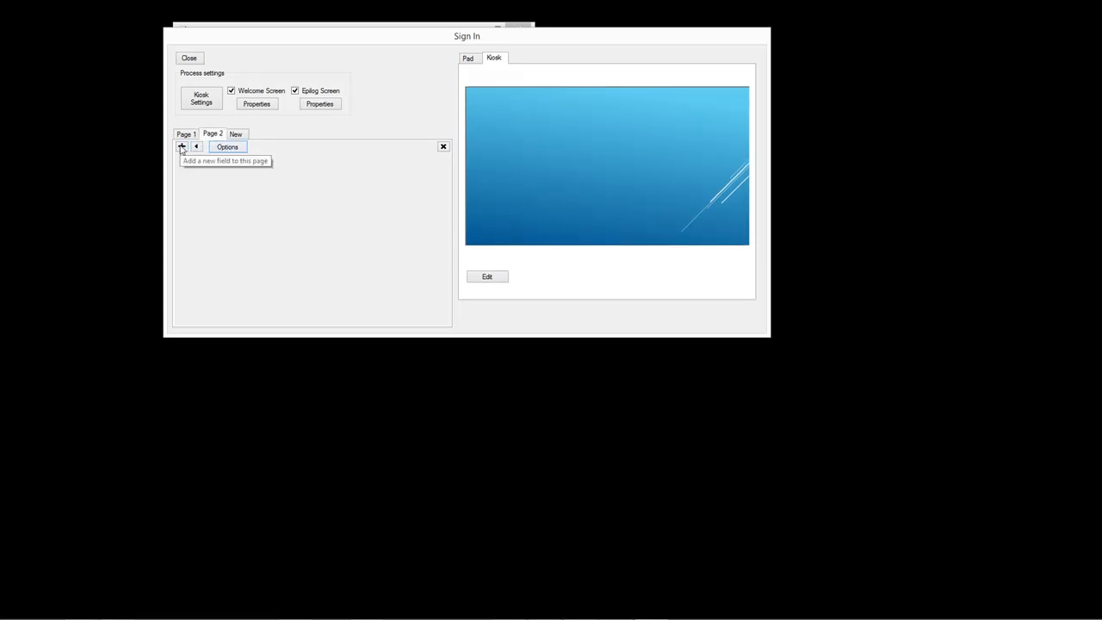
left_click(227, 148)
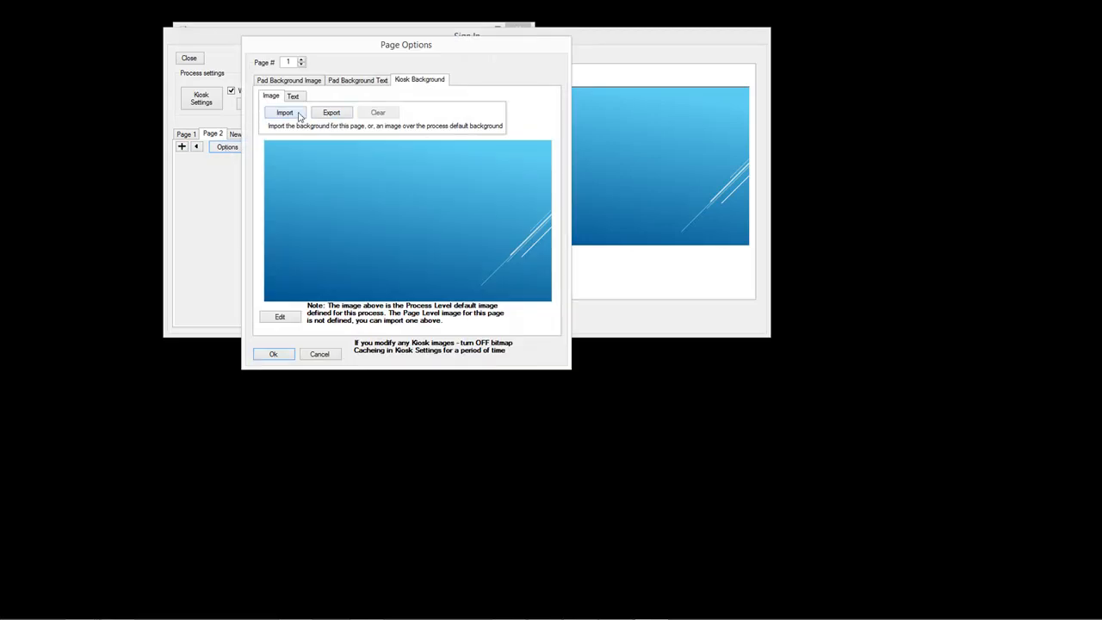
left_click(319, 354)
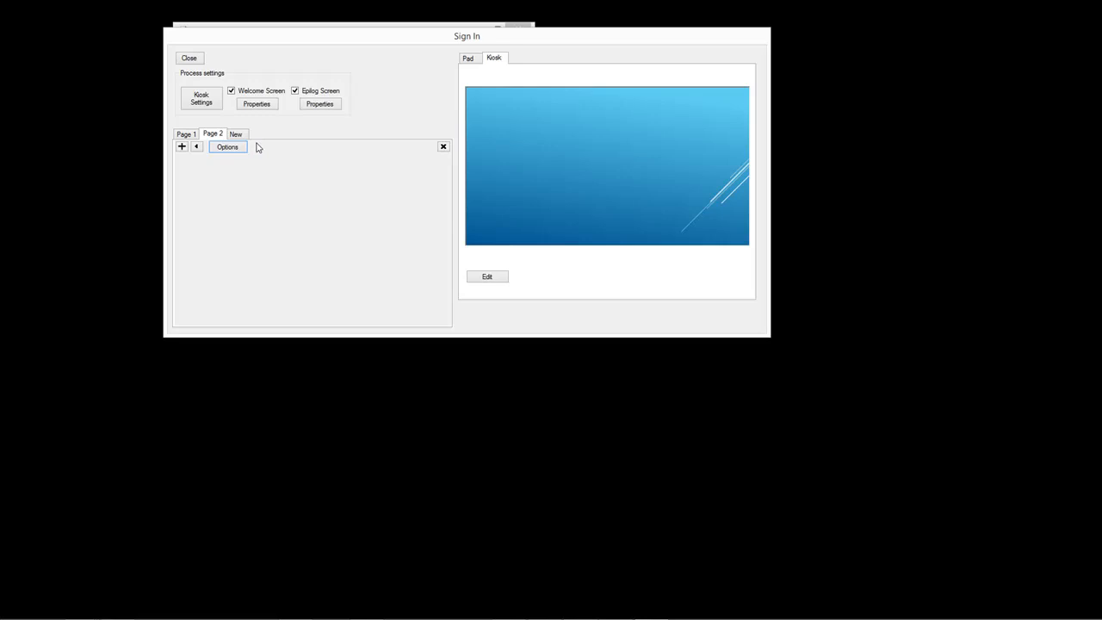
left_click(181, 148)
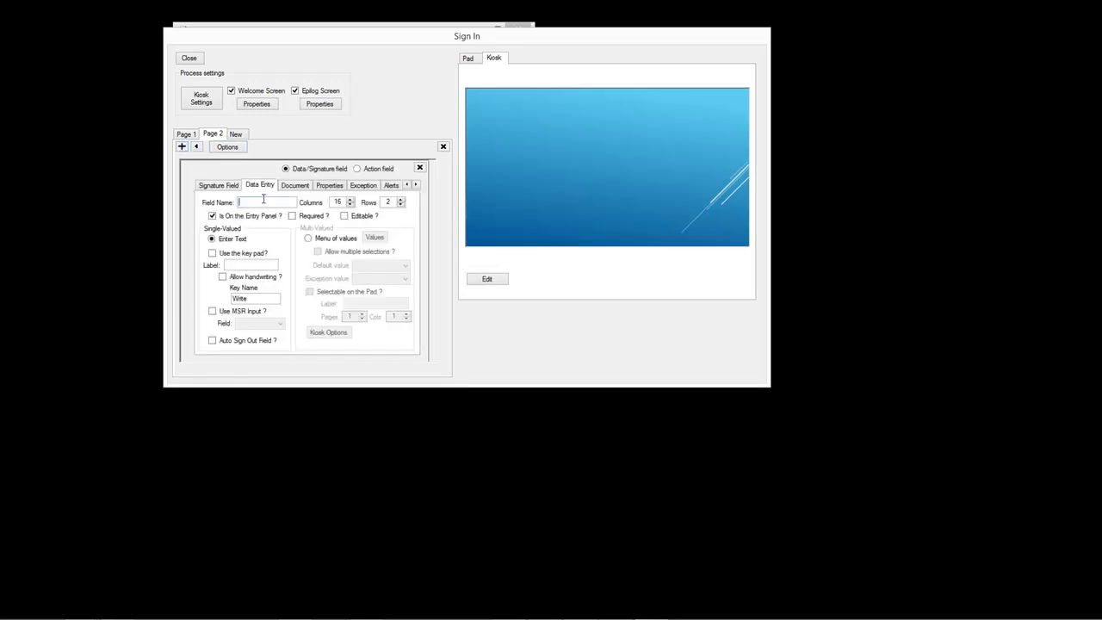
- Name the field Reason for Visit as a menu with values Change Account and Appointment
type("Reason for Visit")
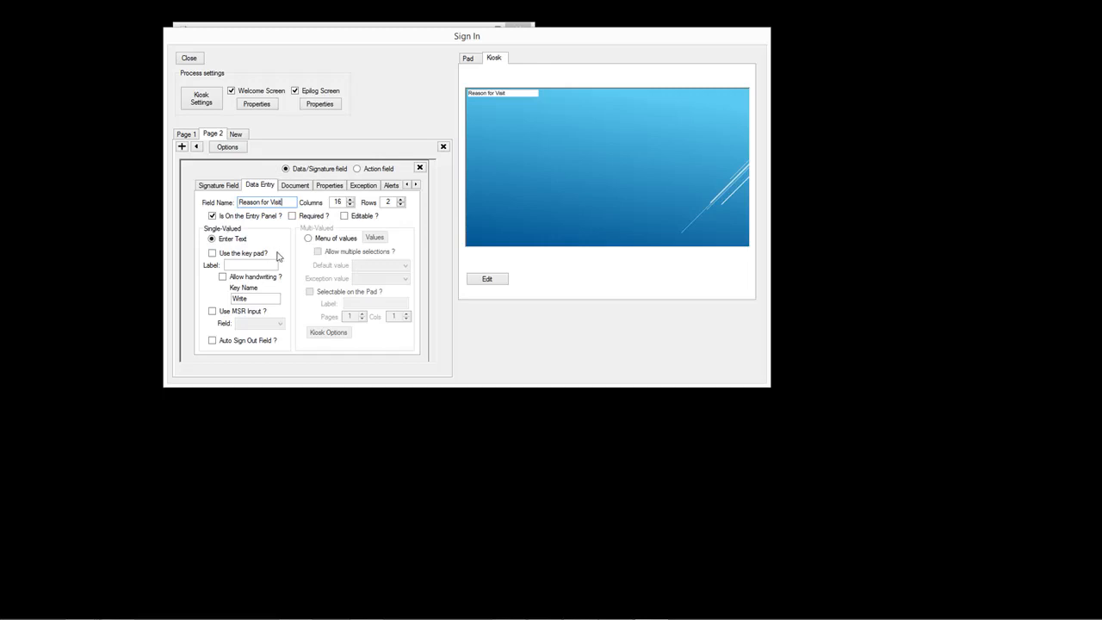
left_click(308, 239)
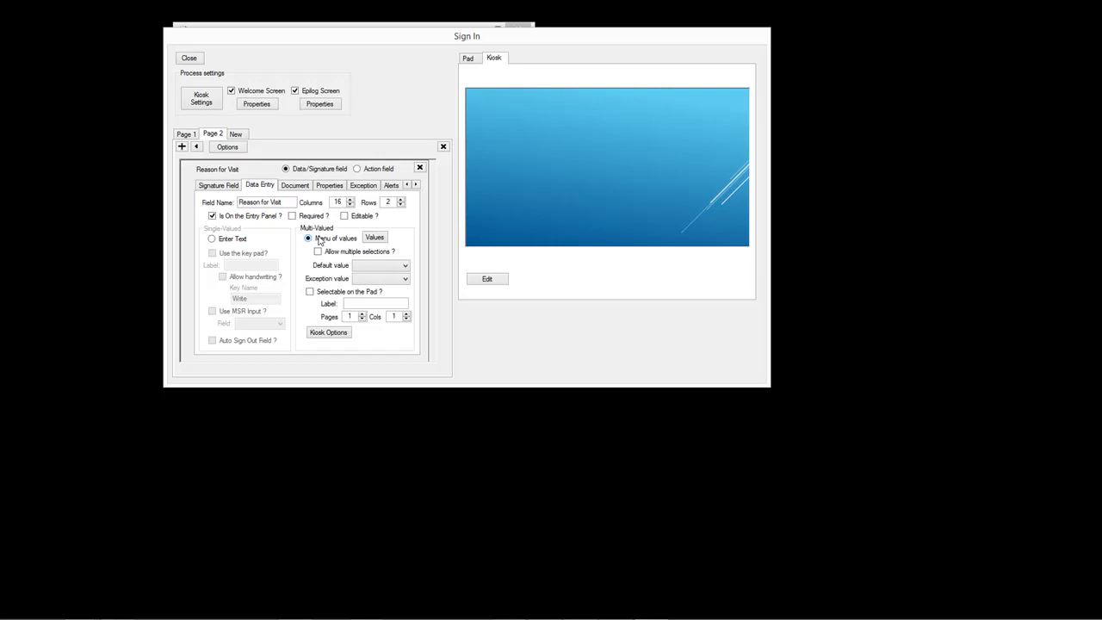
left_click(374, 238)
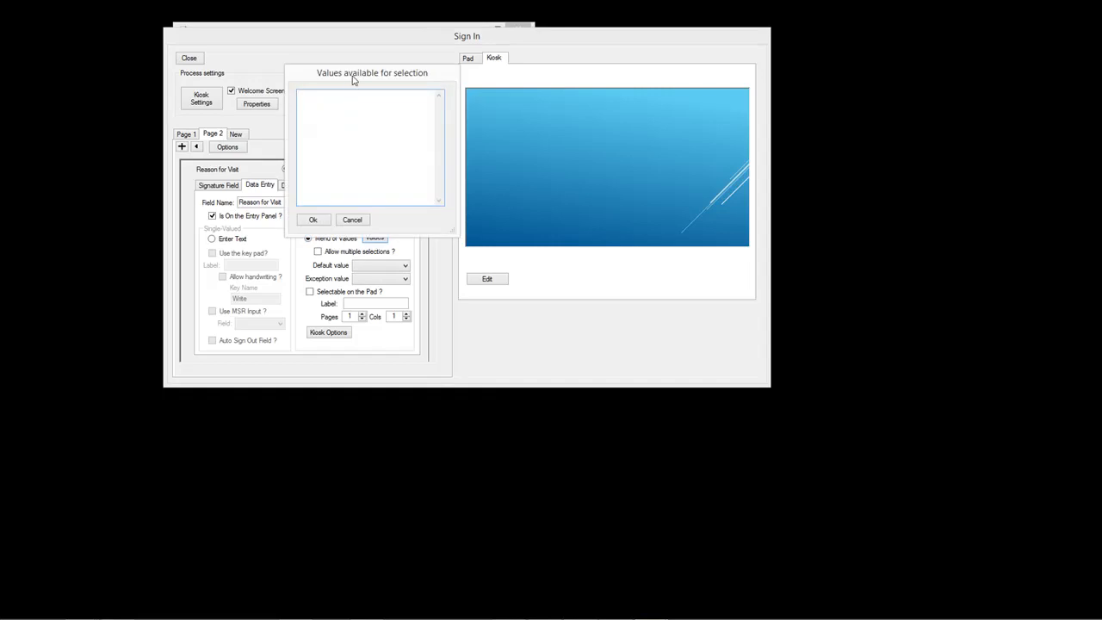
type("Change ")
type("Account")
type("Appointment")
left_click_drag(334, 71, 335, 66)
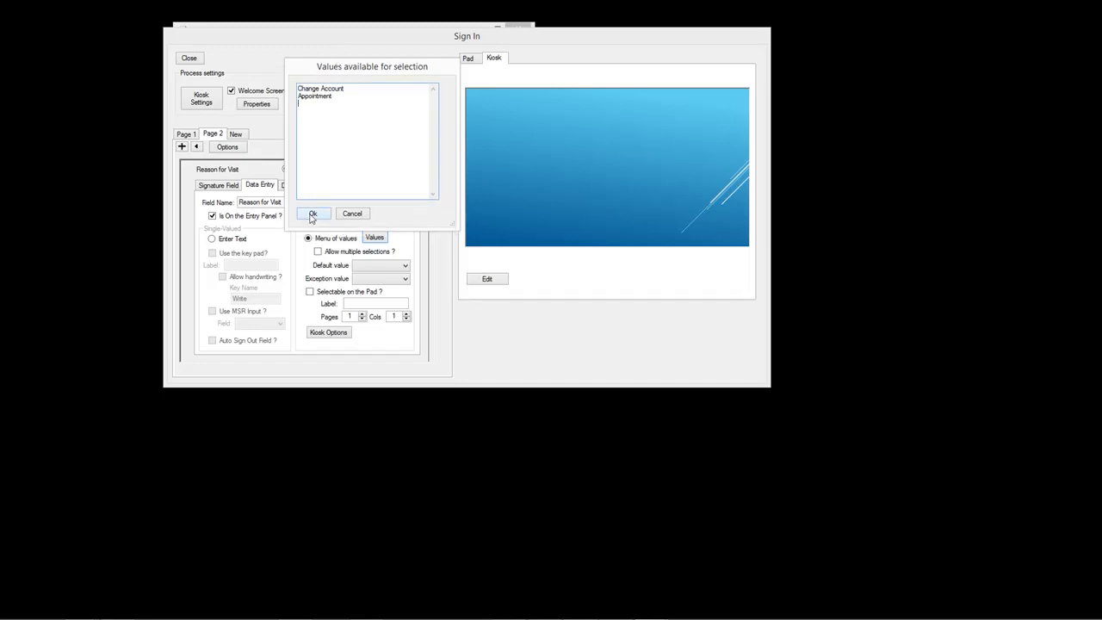
left_click(312, 215)
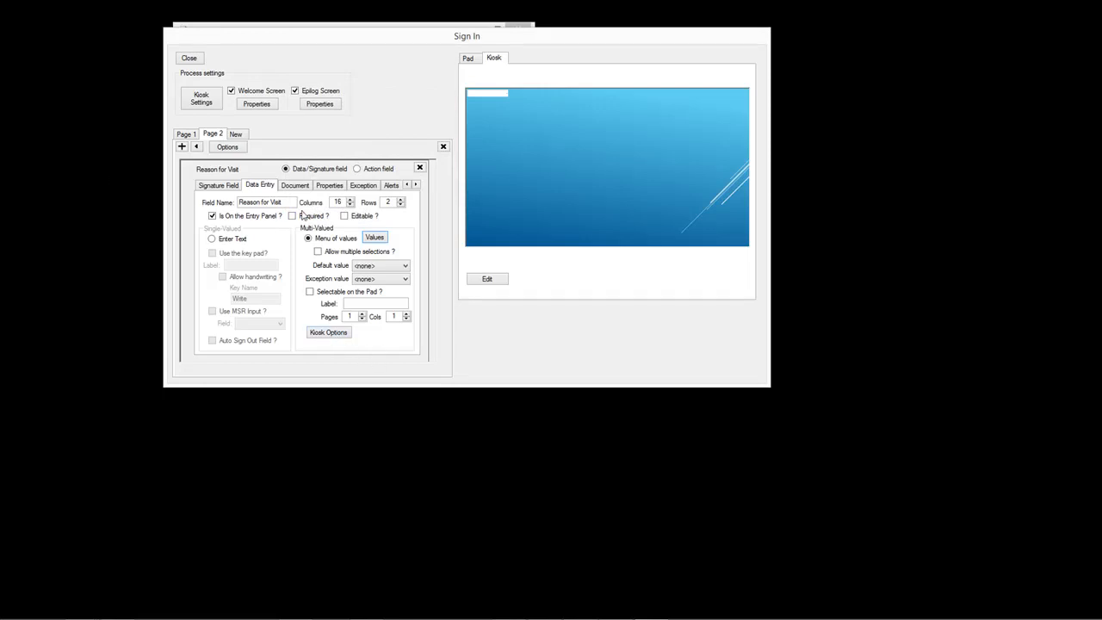
- In the Kiosk Menu Editor, load Slide4.PNG as the Reason for Visit menu background
left_click(327, 332)
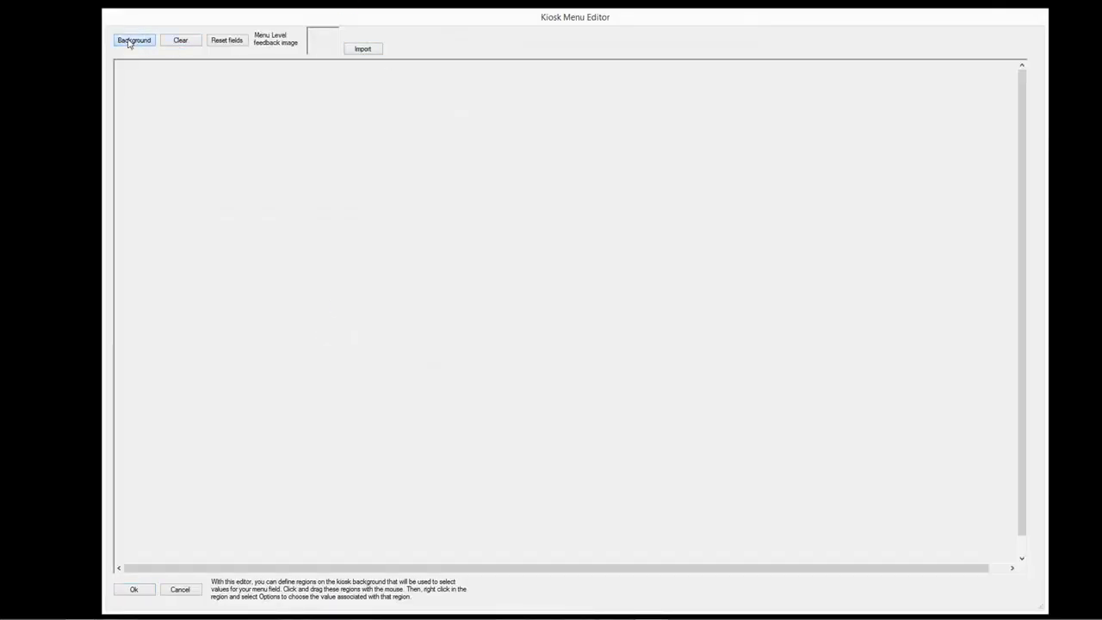
left_click(127, 41)
left_click(551, 133)
double_click(551, 133)
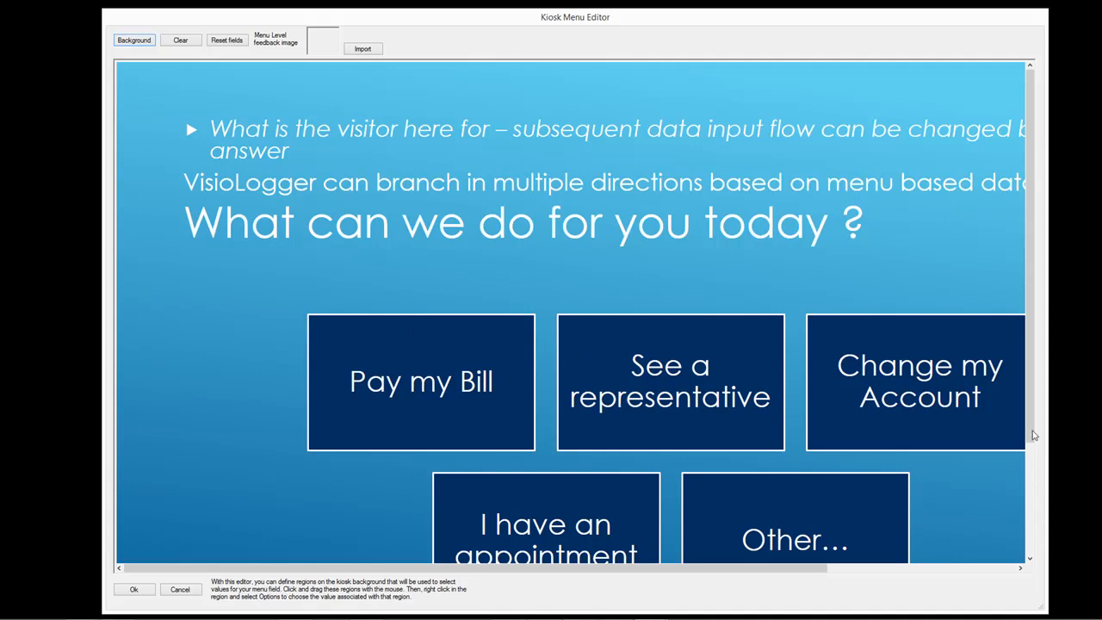
left_click(1030, 523)
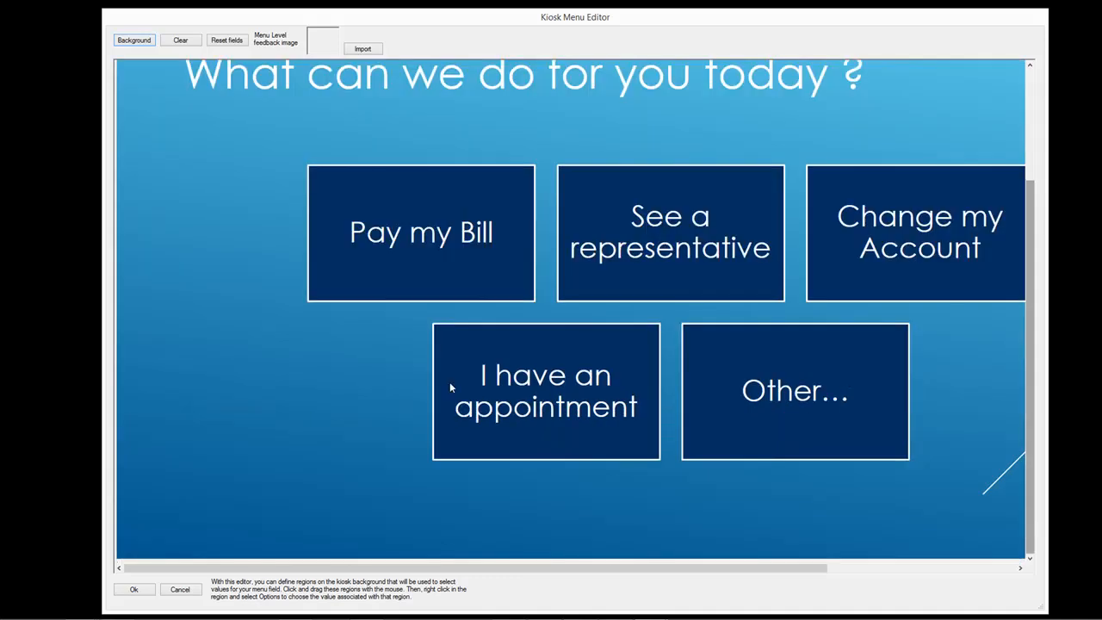
- Draw a region over the I have an appointment tile and open its Options
left_click_drag(433, 324, 661, 463)
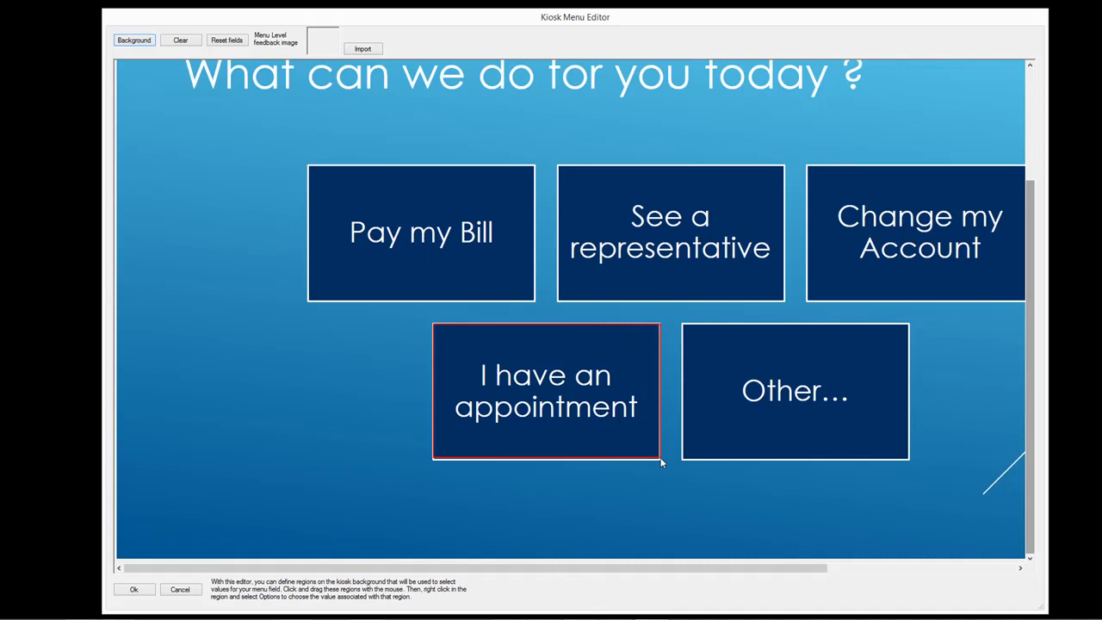
right_click(568, 347)
left_click(603, 353)
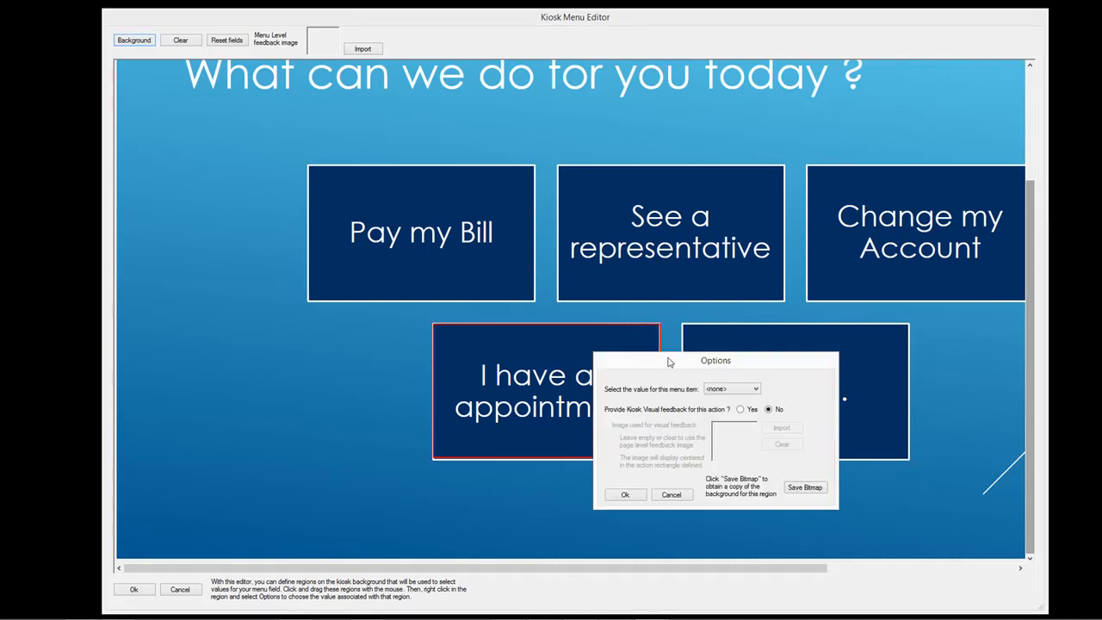